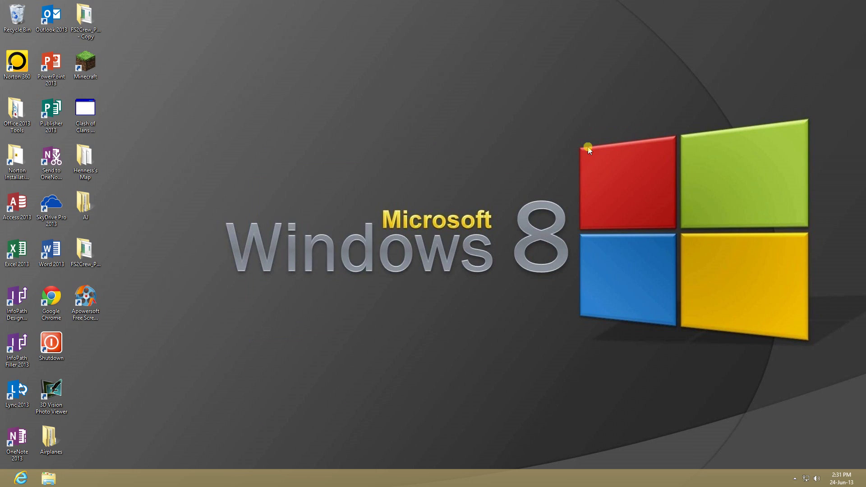
# - Launch Google Chrome from its desktop shortcut
pyautogui.moveTo(712, 220); pyautogui.dragTo(185, 205)
pyautogui.moveTo(603, 175); pyautogui.dragTo(228, 344)
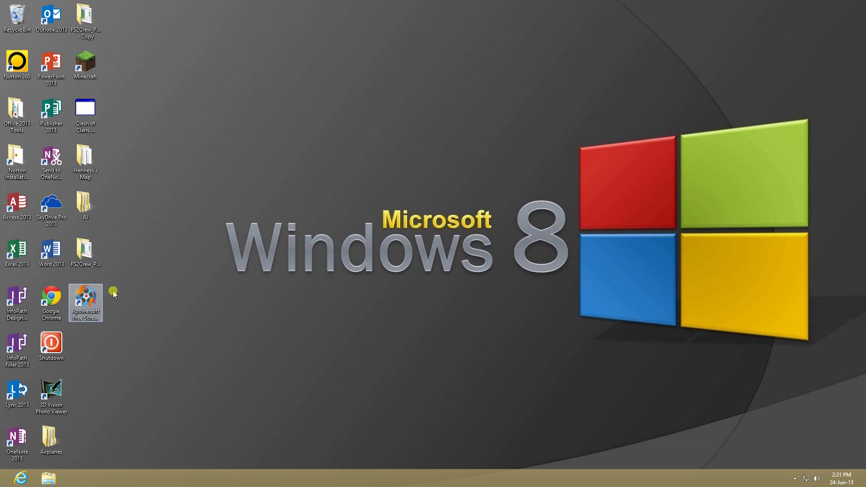
pyautogui.click(50, 300)
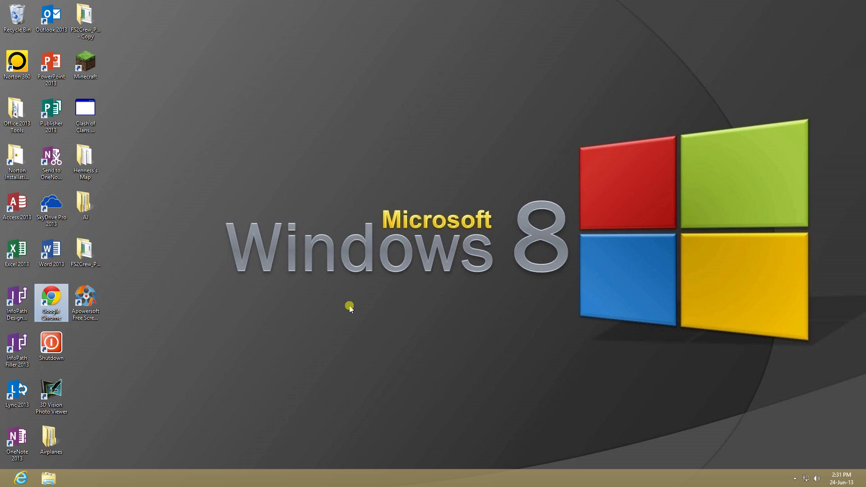
pyautogui.click(510, 383)
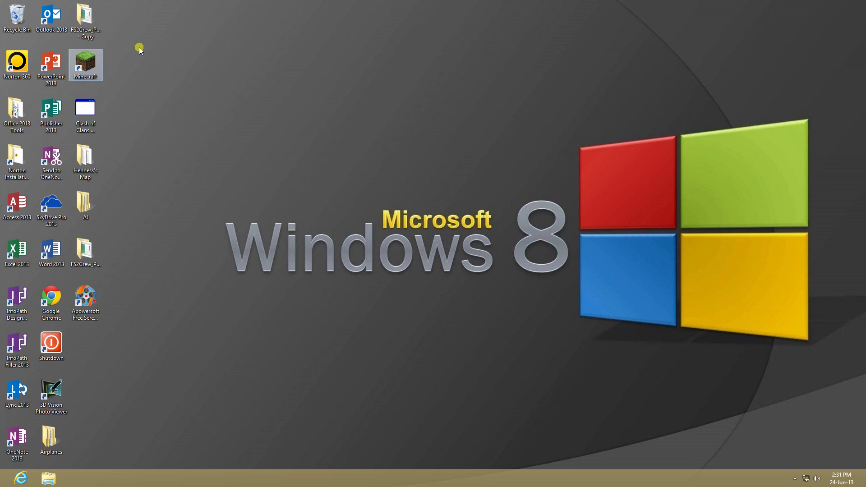
pyautogui.moveTo(196, 333); pyautogui.dragTo(731, 144)
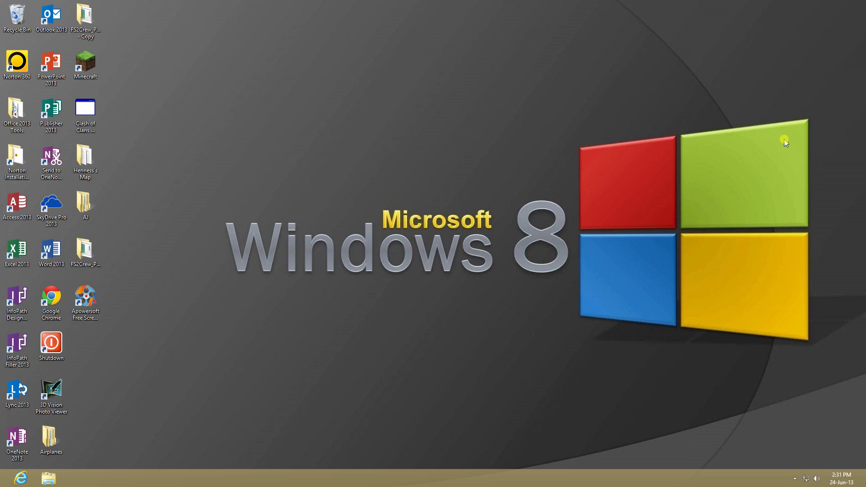
pyautogui.press('super')
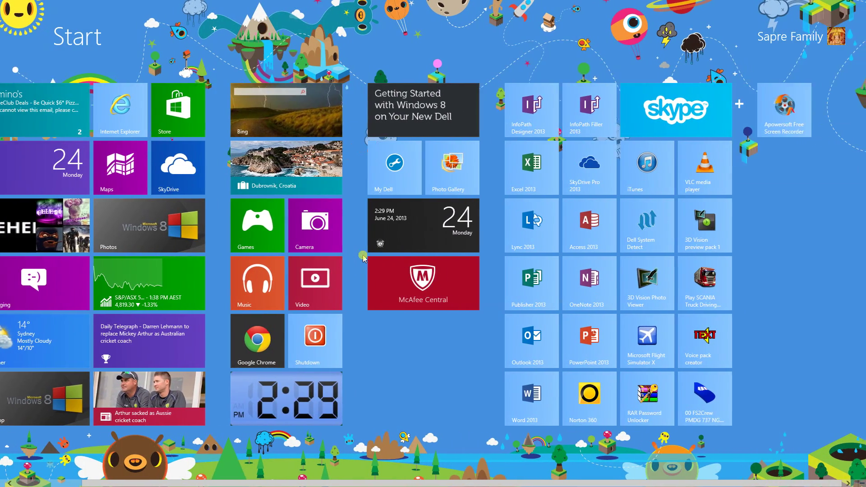
pyautogui.press('super')
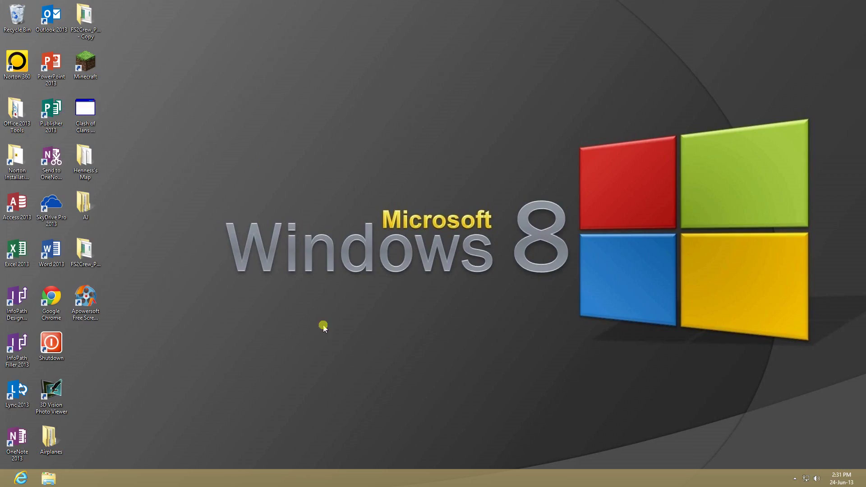
pyautogui.moveTo(301, 324); pyautogui.dragTo(773, 88)
pyautogui.moveTo(808, 77); pyautogui.dragTo(477, 251)
pyautogui.doubleClick(58, 310)
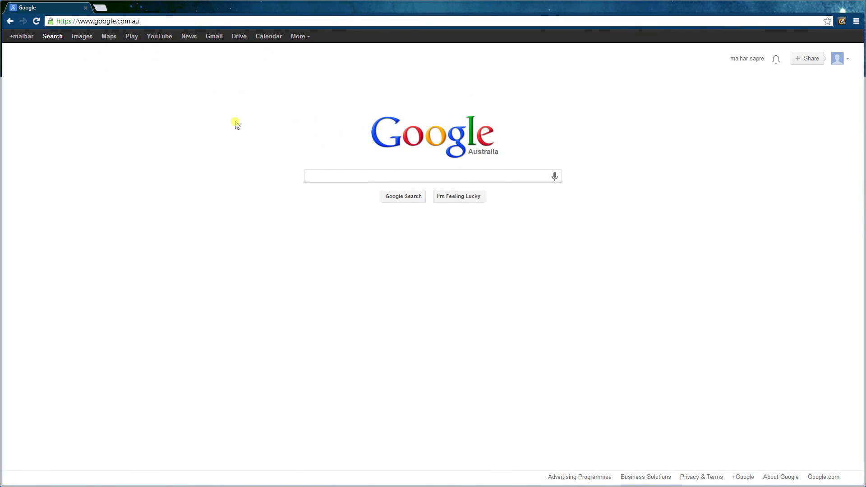
# - Search Google for 'chrome store', with the Chrome Web Store listing as the top result
pyautogui.click(135, 21)
pyautogui.moveTo(82, 21); pyautogui.dragTo(64, 22)
pyautogui.click(357, 175)
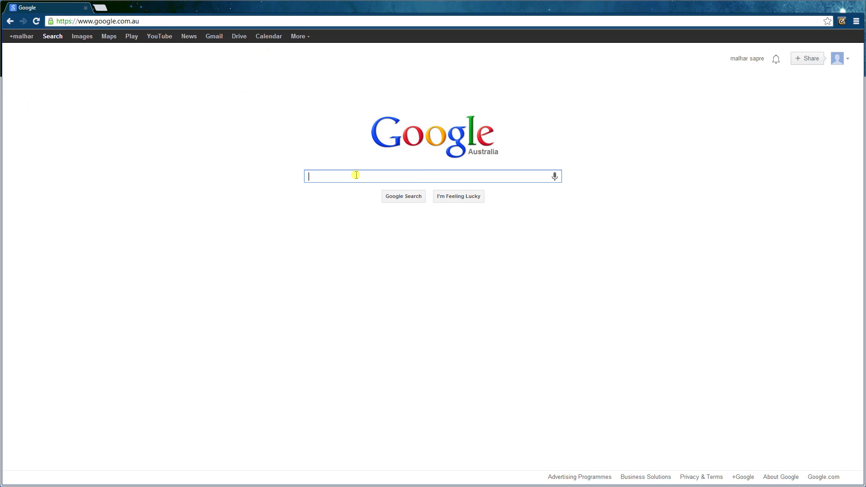
pyautogui.write('chro')
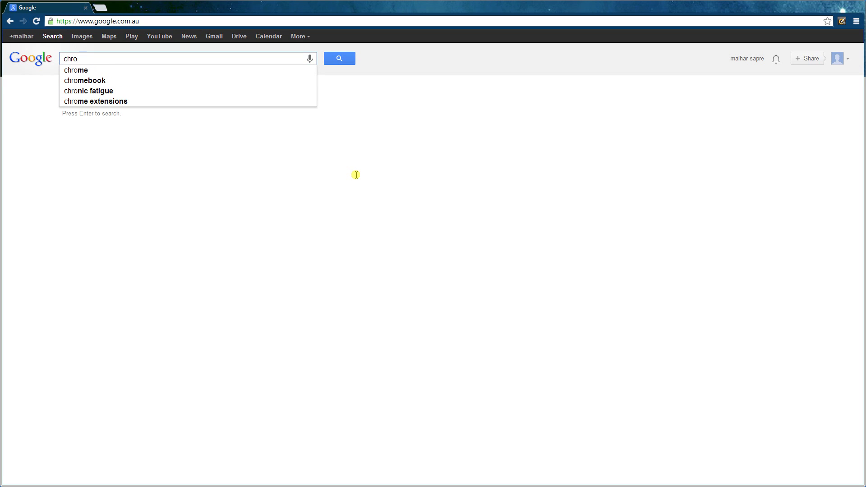
pyautogui.write('me st')
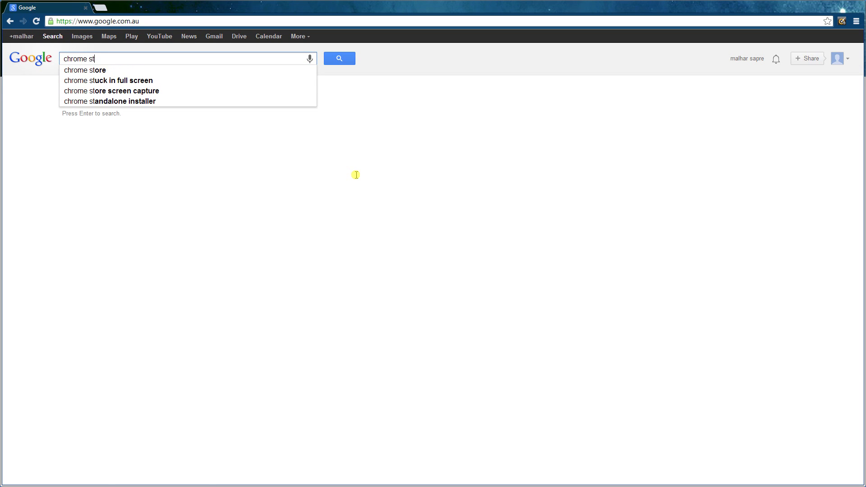
pyautogui.write('ore')
pyautogui.press('Return')
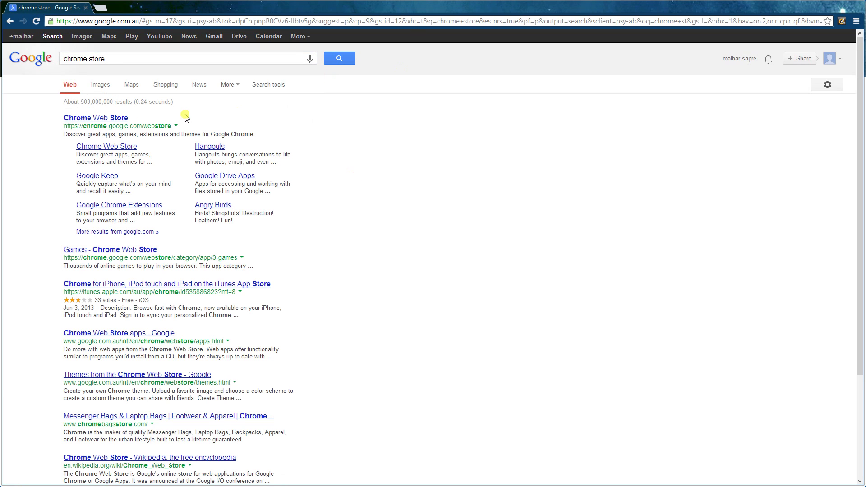
pyautogui.moveTo(51, 120); pyautogui.dragTo(155, 115)
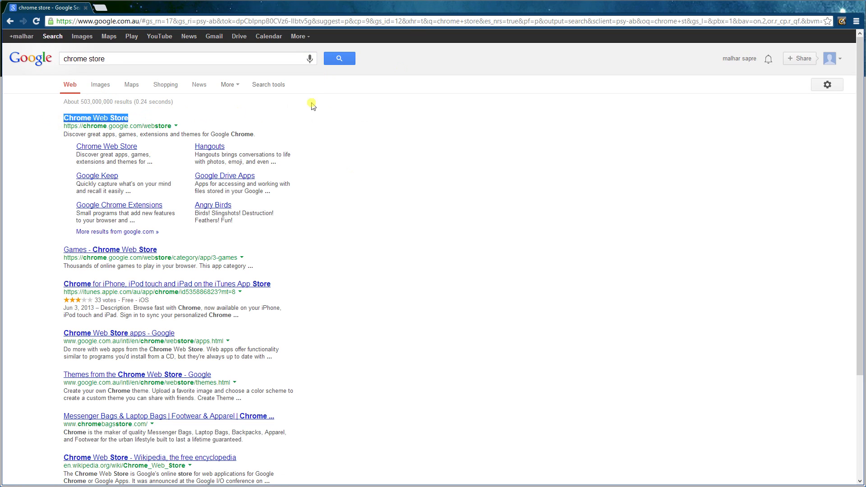
# - Open the Chrome Web Store result and look over the store's home page
pyautogui.click(116, 118)
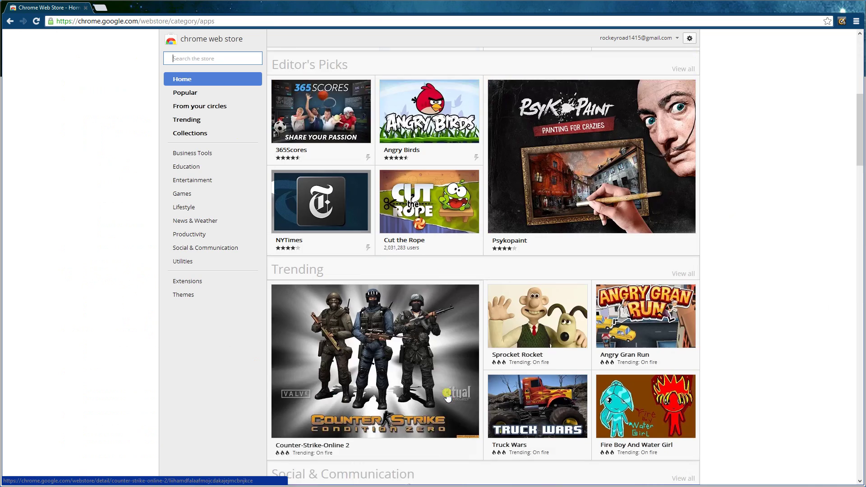
pyautogui.scroll(-5, 446, 396)
pyautogui.scroll(12, 446, 396)
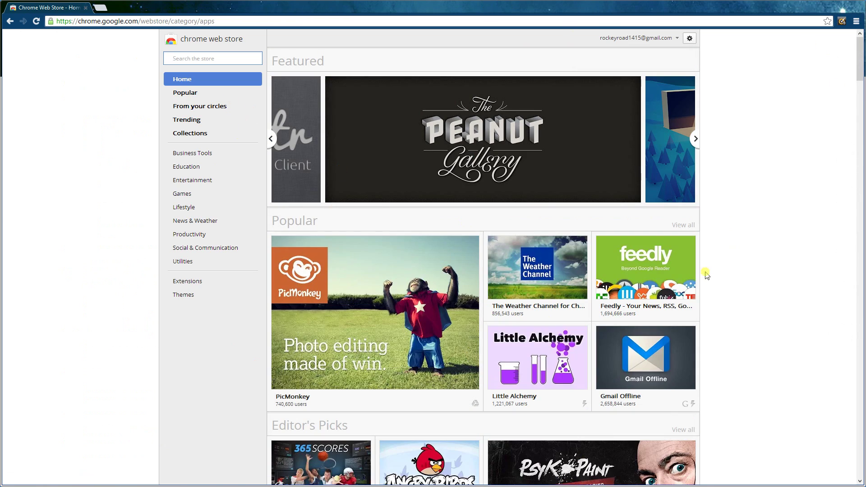
pyautogui.scroll(-2, 586, 361)
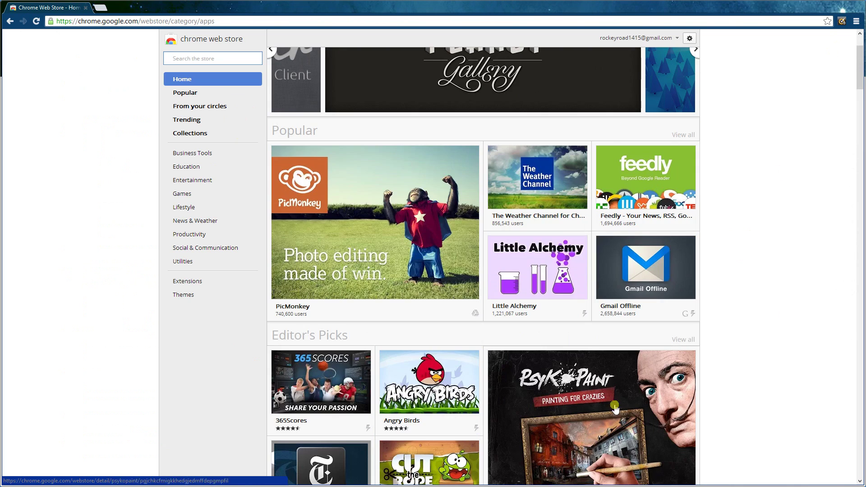
pyautogui.scroll(2, 363, 343)
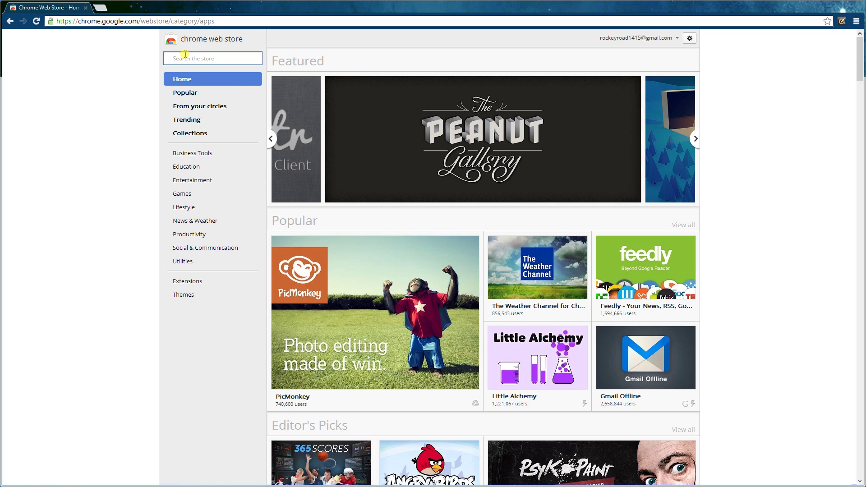
# - Enter 'Adblock' in the Chrome Web Store search box
pyautogui.click(215, 60)
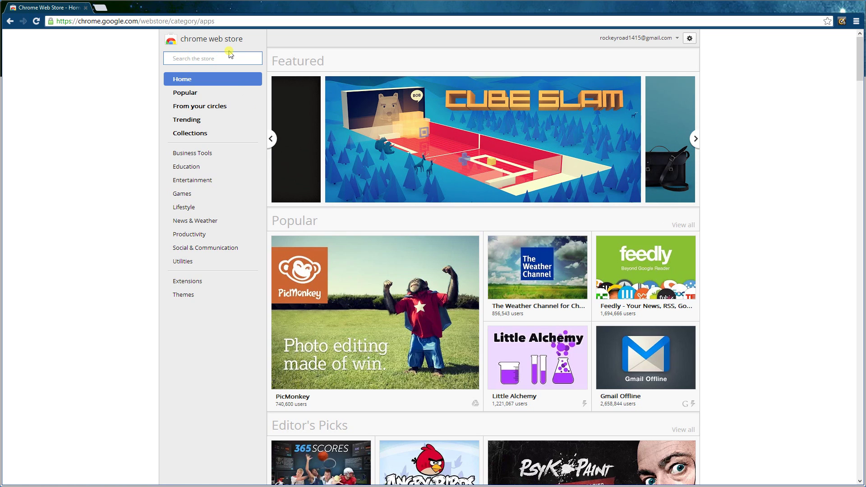
pyautogui.write('Ad')
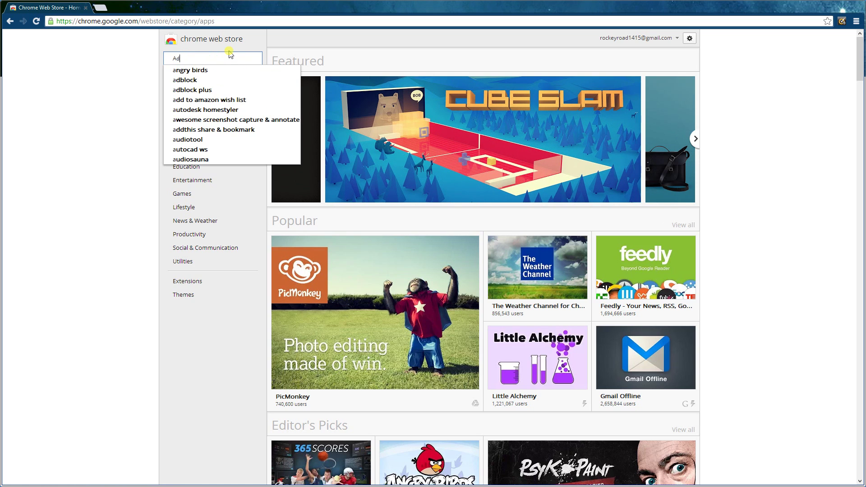
pyautogui.write('block')
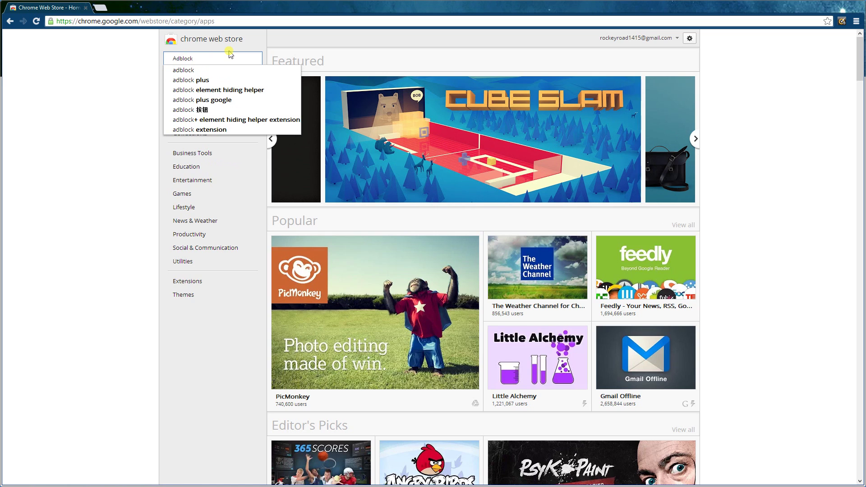
pyautogui.doubleClick(168, 58)
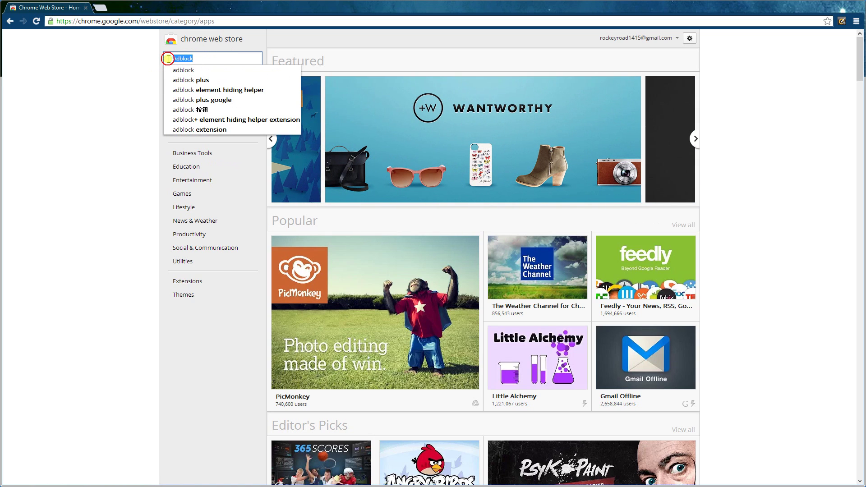
pyautogui.click(199, 58)
pyautogui.moveTo(199, 58); pyautogui.dragTo(131, 69)
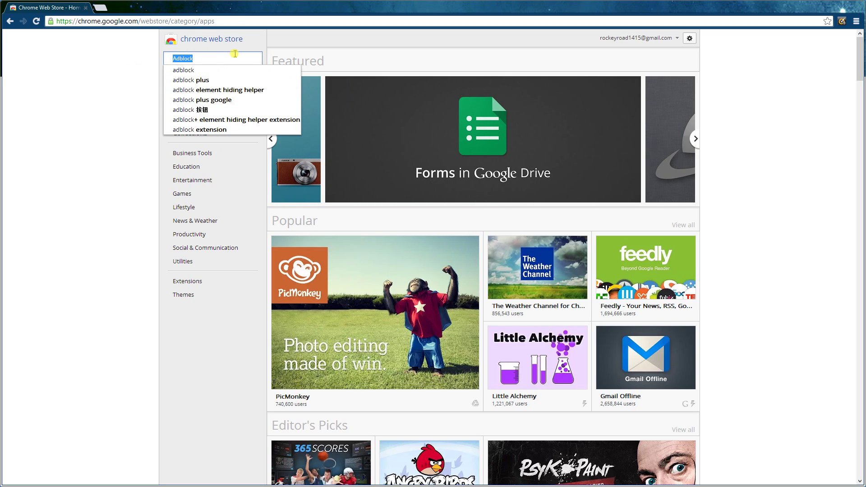
pyautogui.press('Return')
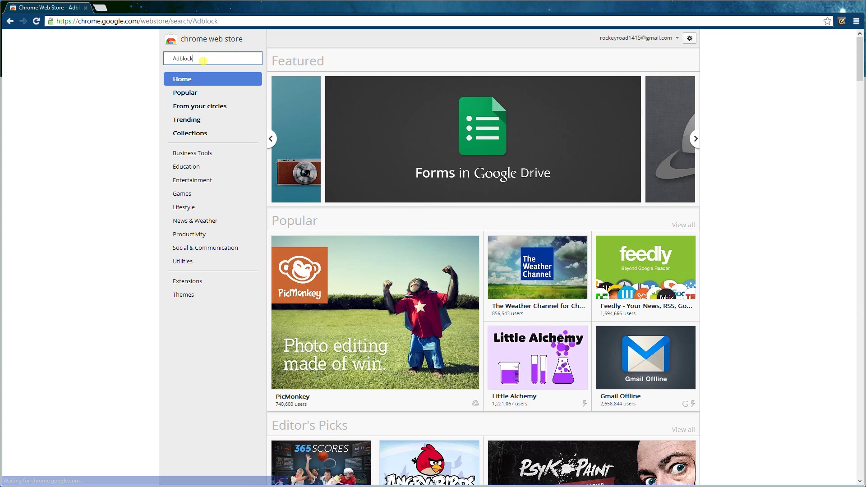
pyautogui.scroll(-1, 303, 92)
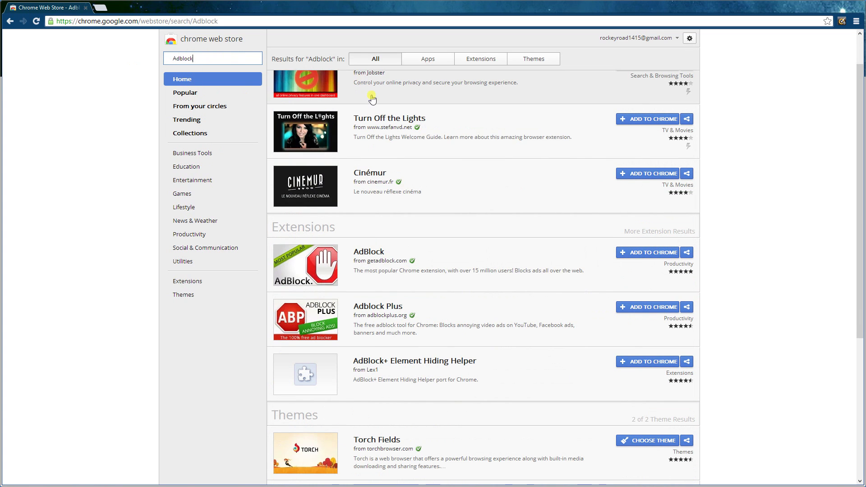
pyautogui.scroll(1, 350, 118)
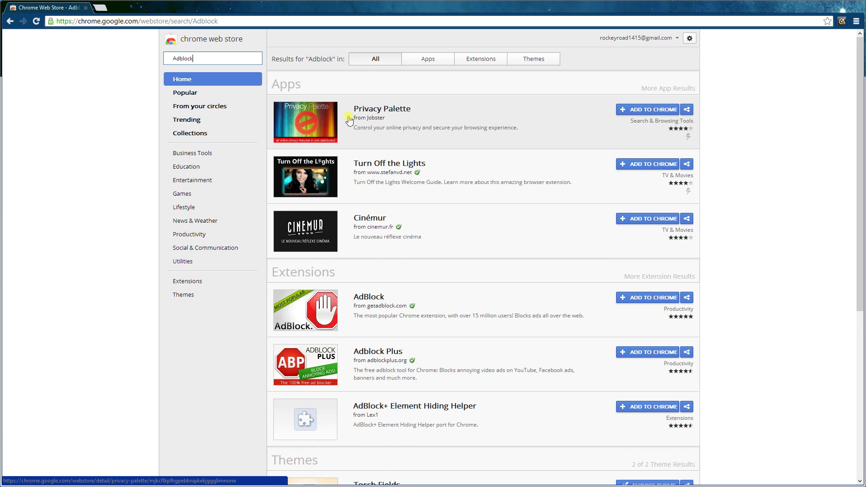
pyautogui.click(477, 62)
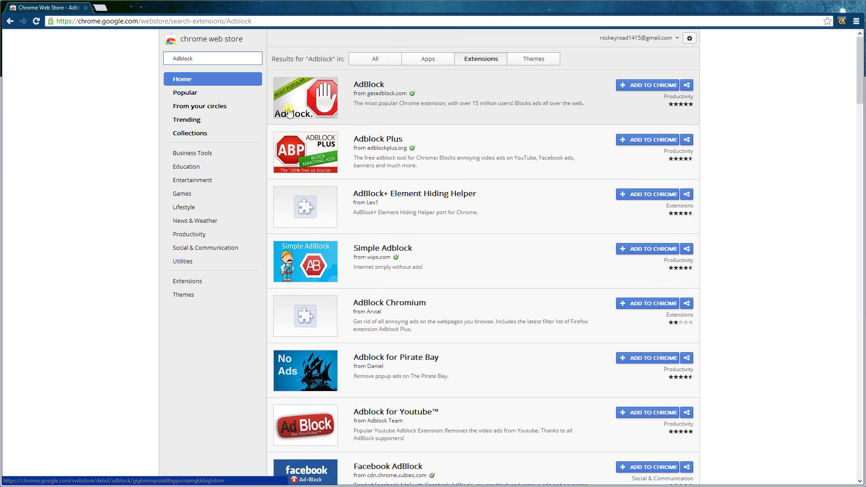
pyautogui.scroll(-15, 351, 397)
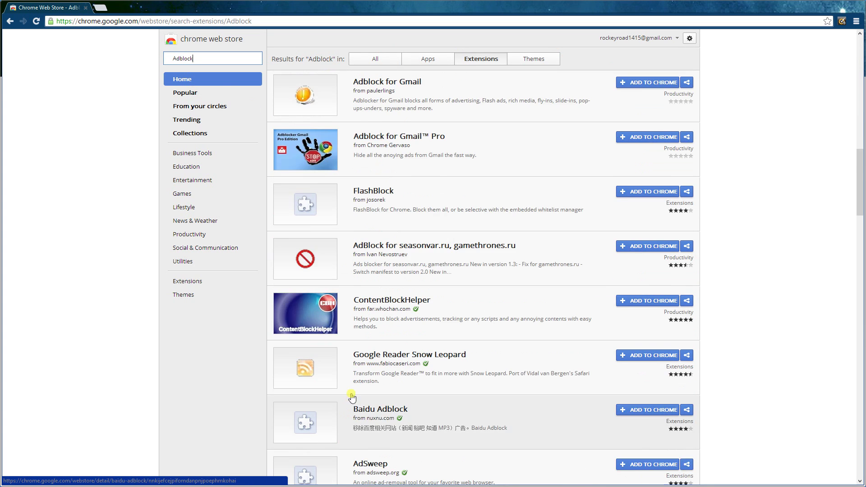
pyautogui.scroll(-10, 352, 397)
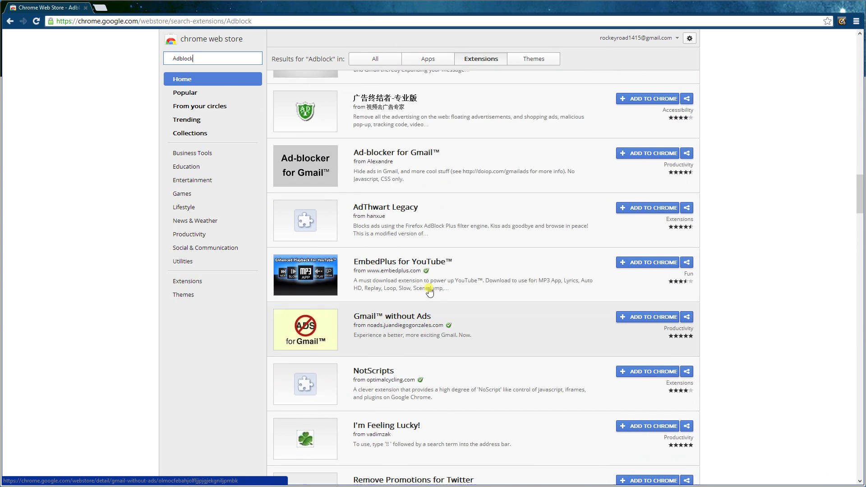
pyautogui.scroll(9, 429, 292)
pyautogui.scroll(-2, 430, 293)
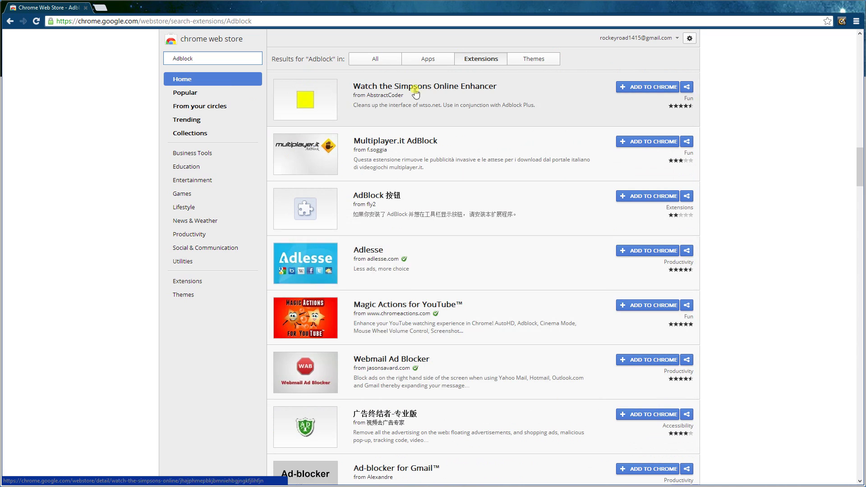
pyautogui.scroll(20, 587, 397)
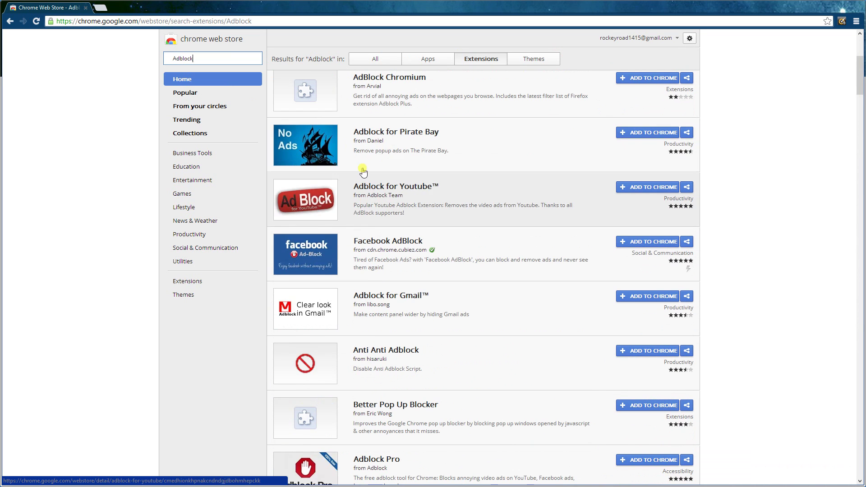
pyautogui.scroll(5, 363, 172)
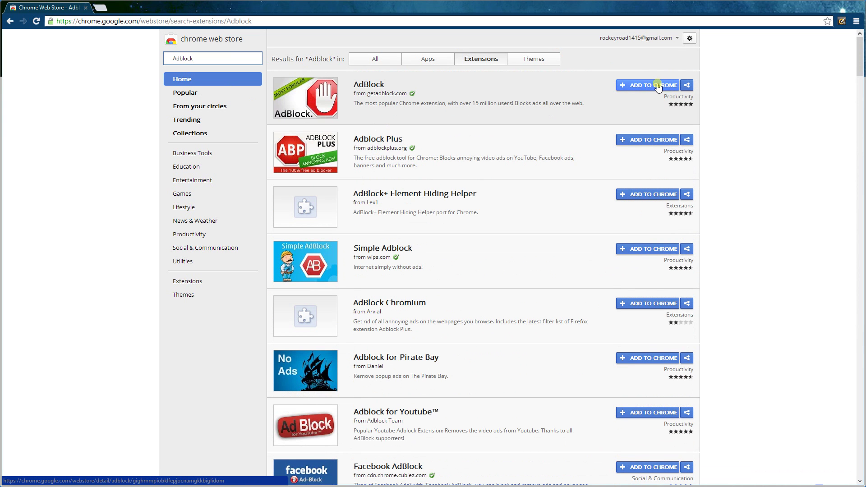
# - Open the AdBlock extension's details and review its description and screenshots
pyautogui.click(420, 112)
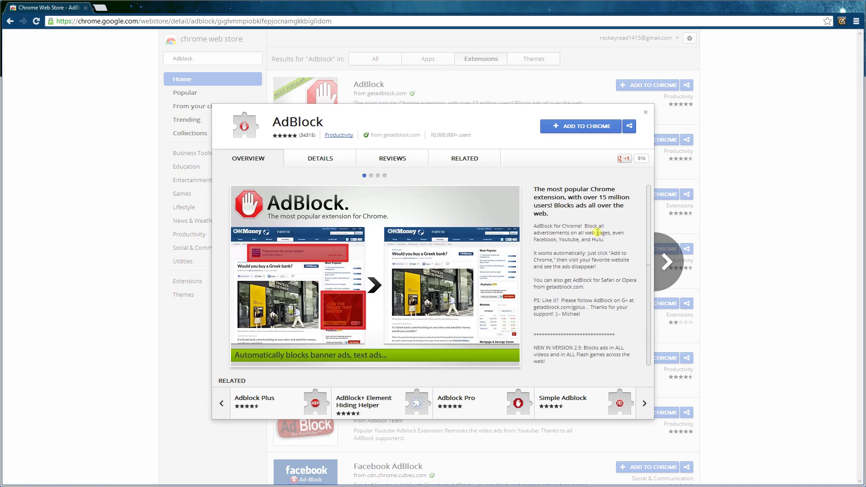
pyautogui.moveTo(583, 222); pyautogui.dragTo(624, 233)
pyautogui.scroll(-1, 600, 266)
pyautogui.moveTo(609, 303); pyautogui.dragTo(606, 310)
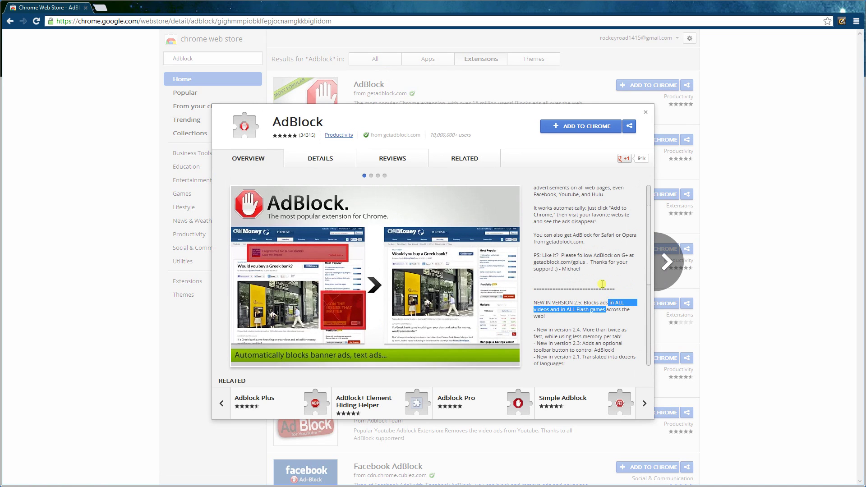
pyautogui.click(586, 262)
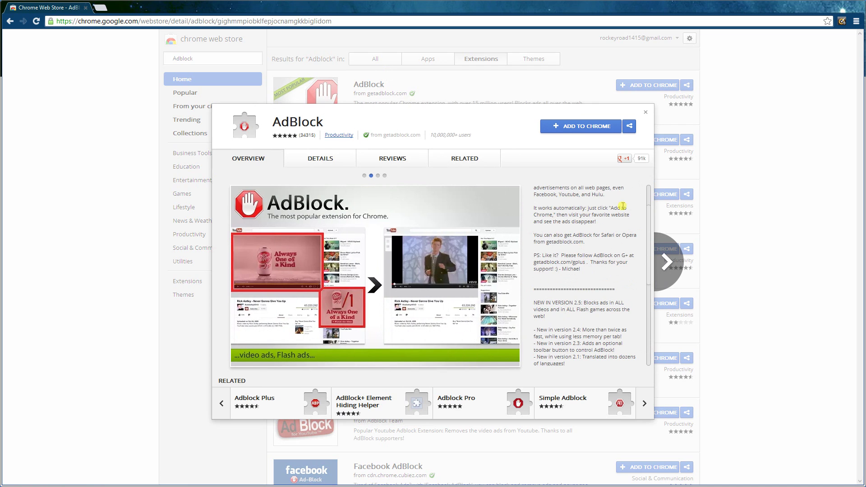
pyautogui.scroll(-4, 581, 328)
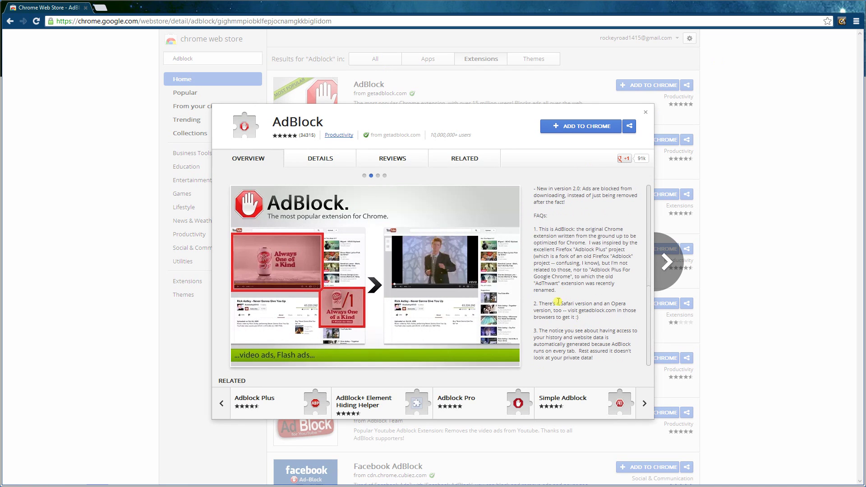
# - Add AdBlock to Chrome and confirm in the Confirm New Extension dialog
pyautogui.scroll(2, 592, 331)
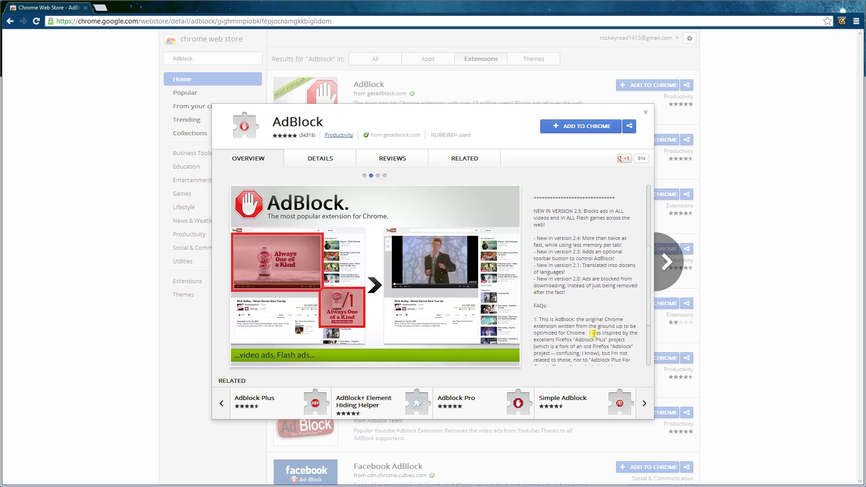
pyautogui.scroll(3, 594, 333)
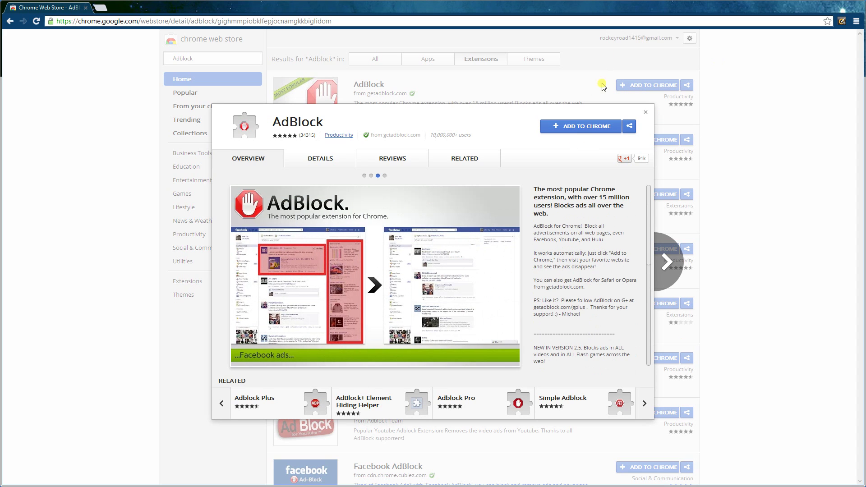
pyautogui.click(571, 128)
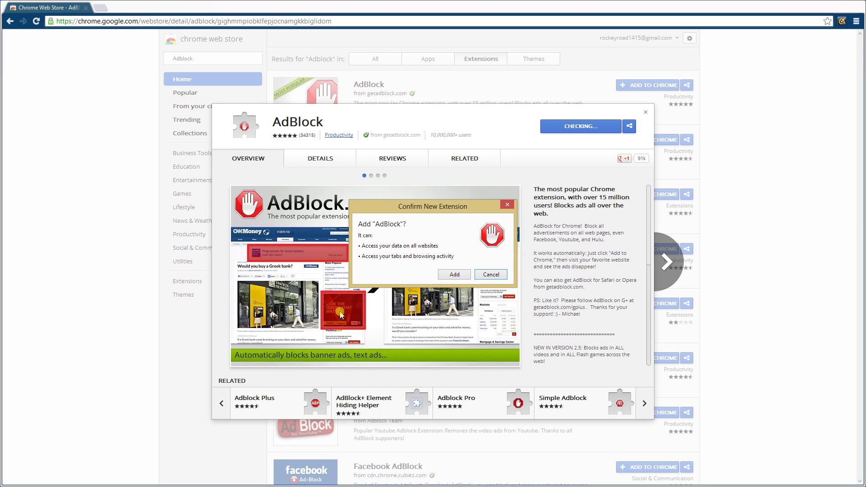
pyautogui.click(448, 278)
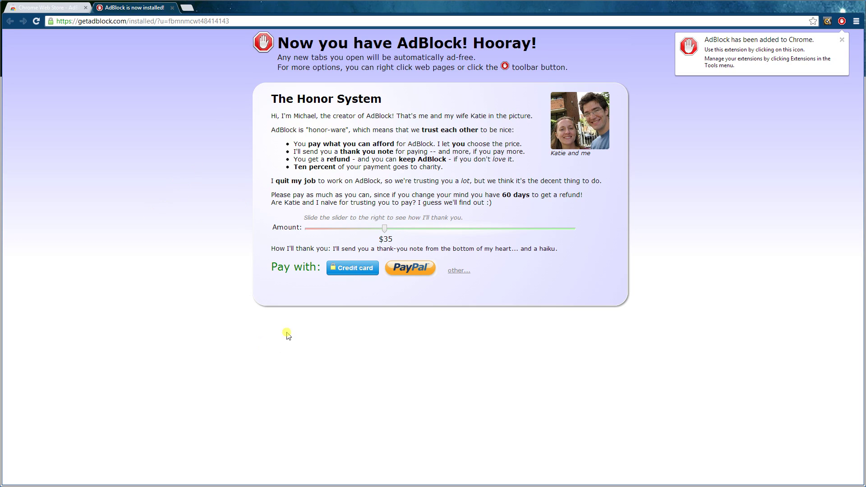
# - On getadblock.com, slide the payment amount toward $400 and open AdBlock's toolbar menu
pyautogui.moveTo(389, 232); pyautogui.dragTo(461, 231)
pyautogui.moveTo(516, 235); pyautogui.dragTo(580, 236)
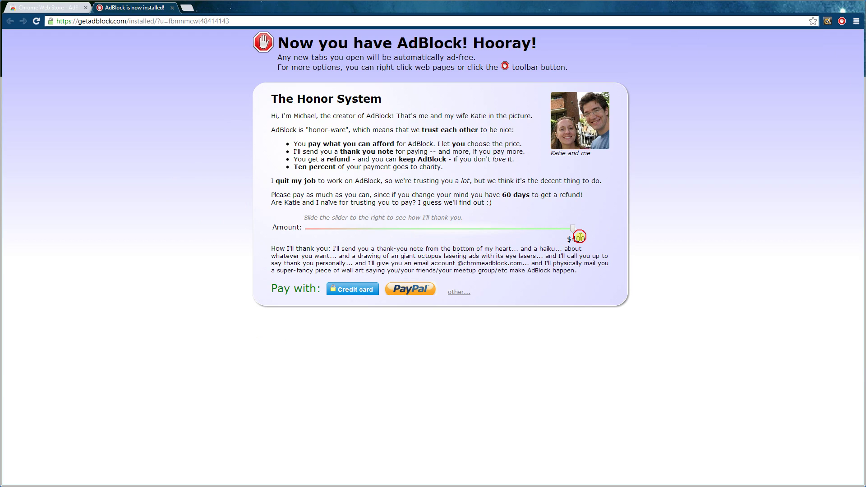
pyautogui.click(842, 21)
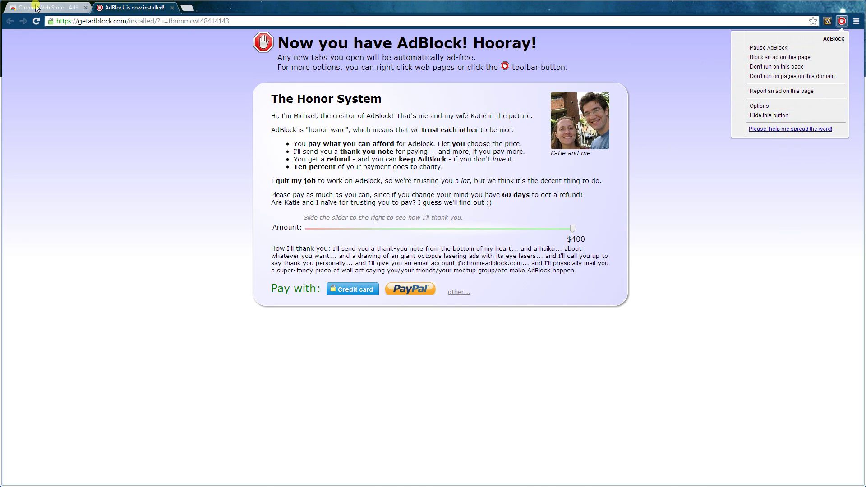
# - In the Web Store tab, load the Google Australia homepage by entering 'goo' in the address bar
pyautogui.click(49, 8)
pyautogui.click(236, 21)
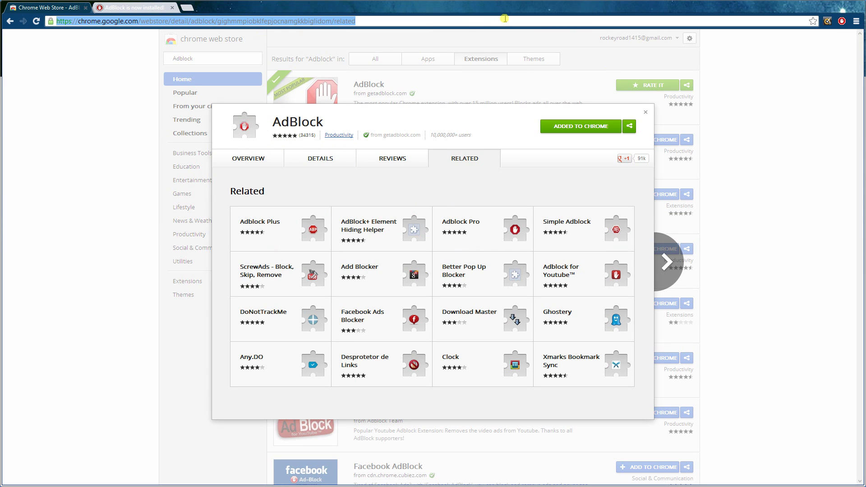
pyautogui.write('google.com.au')
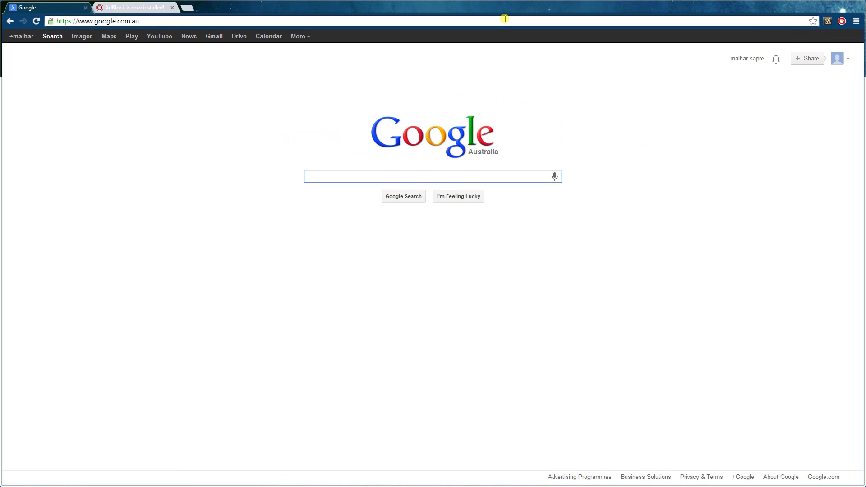
# - Replace the mistyped 'fil' and search Google for 'sharecash', then scroll through the results
pyautogui.write('fil')
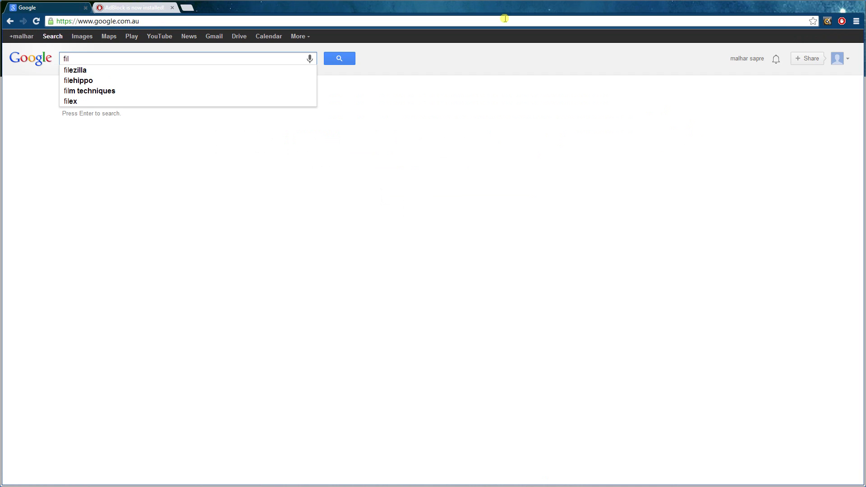
pyautogui.press('BackSpace')
pyautogui.press('BackSpace')
pyautogui.press('BackSpace')
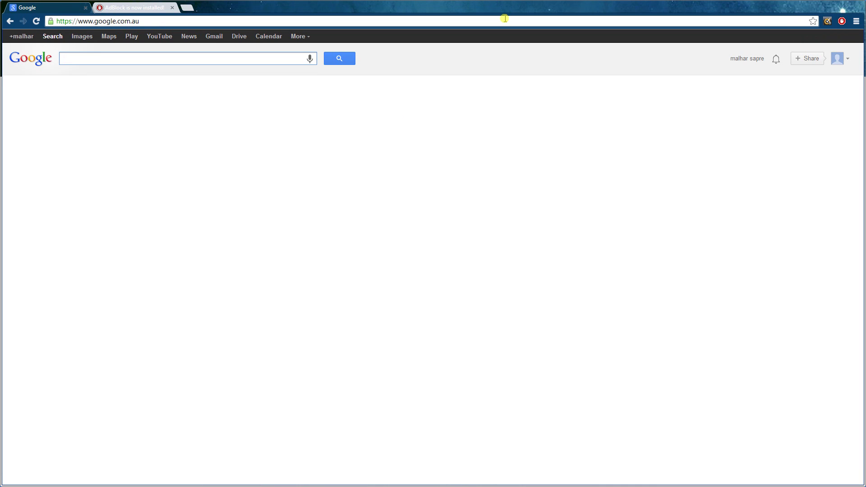
pyautogui.write('s')
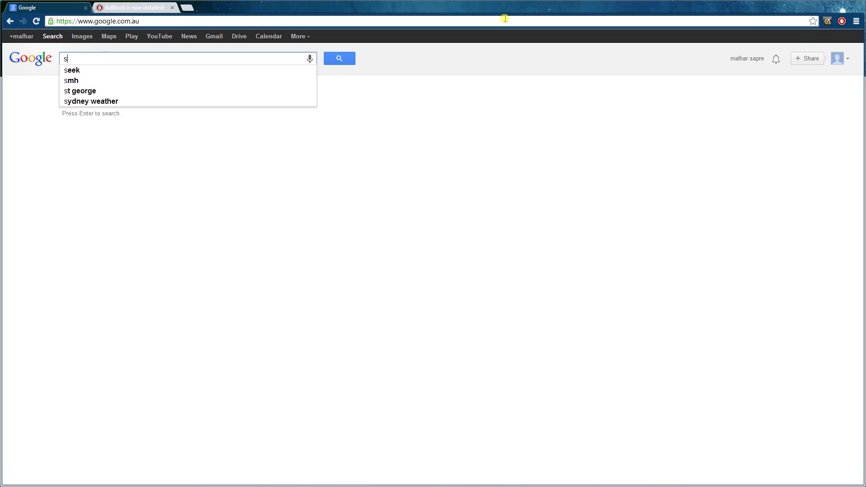
pyautogui.write('hare')
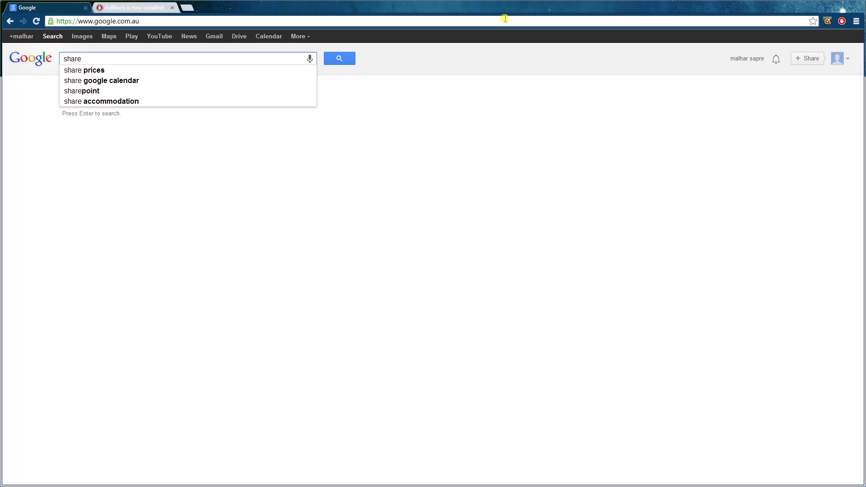
pyautogui.write('cash')
pyautogui.press('Down')
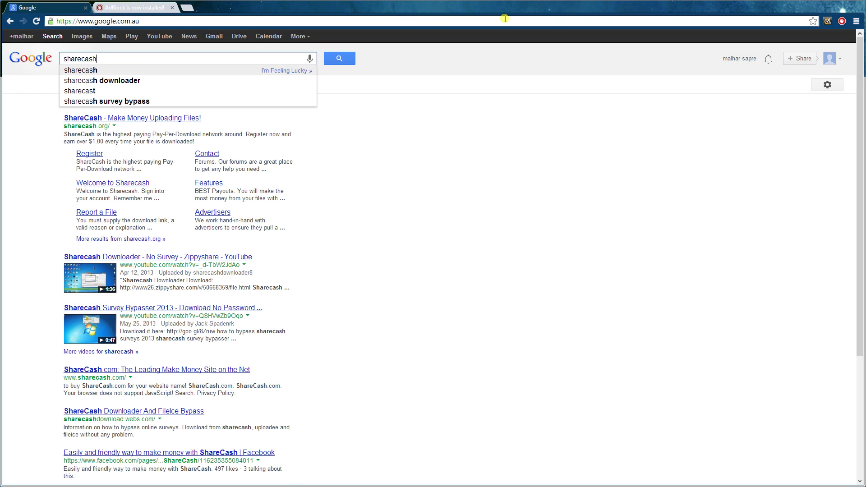
pyautogui.press('Return')
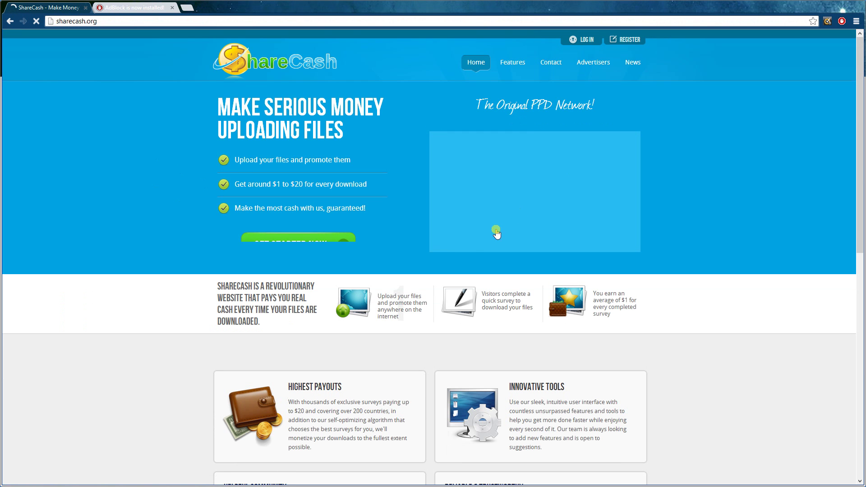
pyautogui.scroll(-7, 458, 113)
pyautogui.scroll(-3, 474, 194)
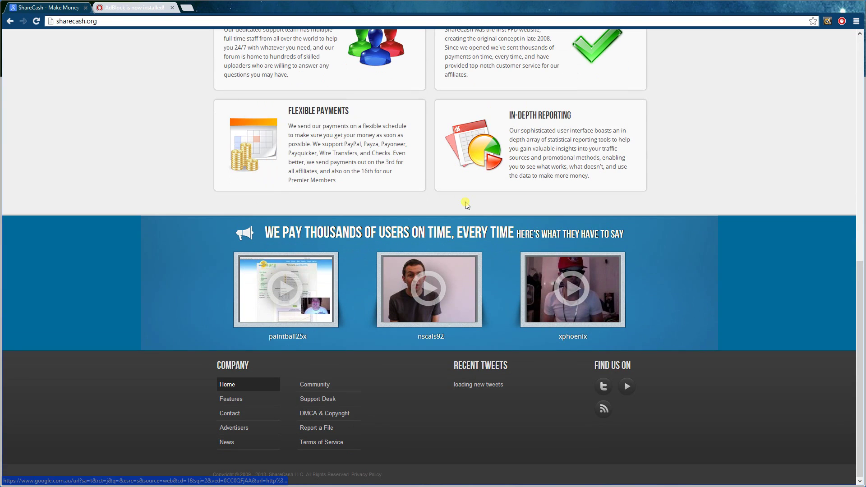
pyautogui.scroll(10, 584, 402)
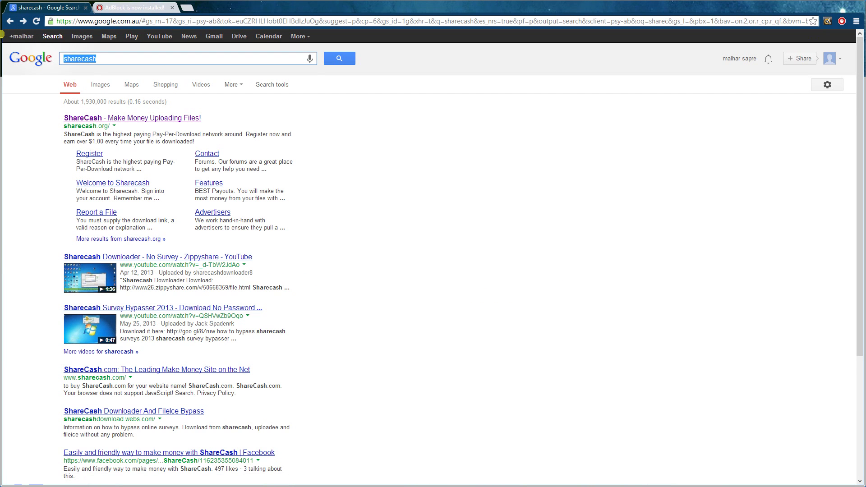
pyautogui.write('mine')
pyautogui.press('Down')
pyautogui.press('Return')
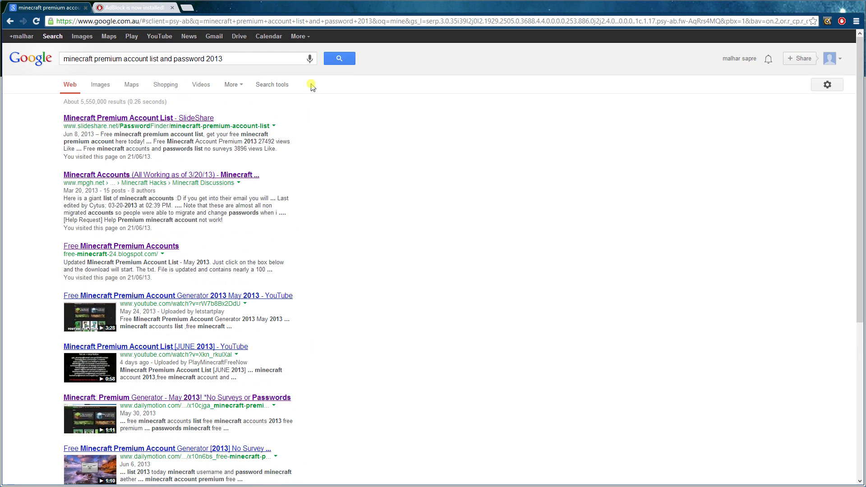
pyautogui.scroll(-1, 256, 449)
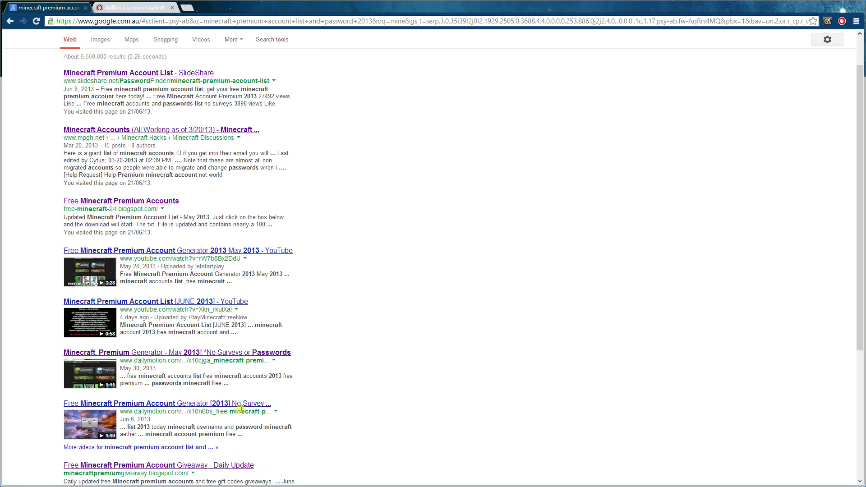
pyautogui.scroll(-4, 240, 409)
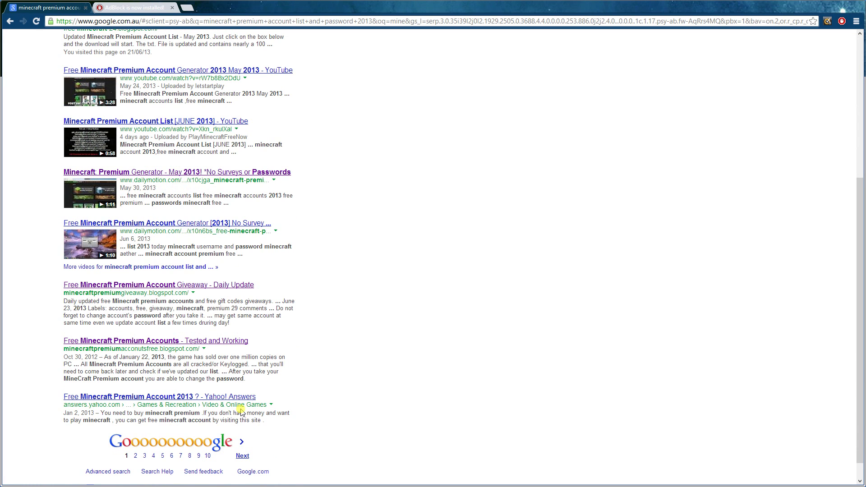
pyautogui.scroll(5, 241, 411)
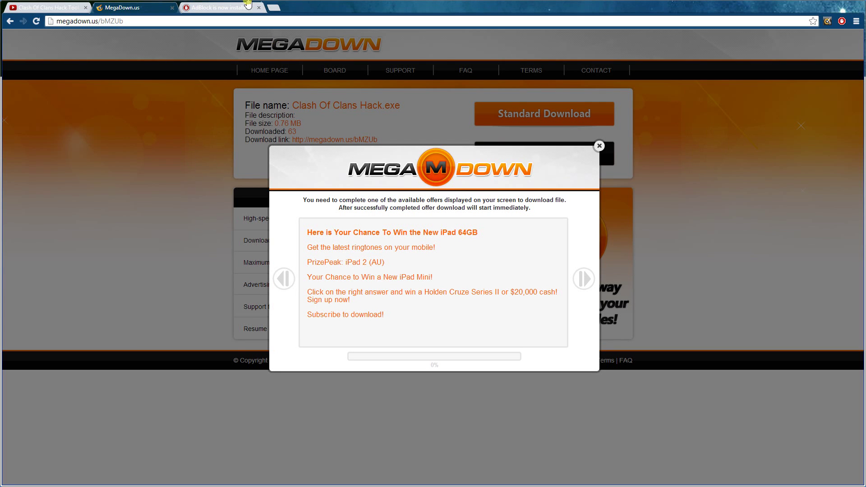
# - Close the Clash Of Clans hack video tab
pyautogui.click(86, 7)
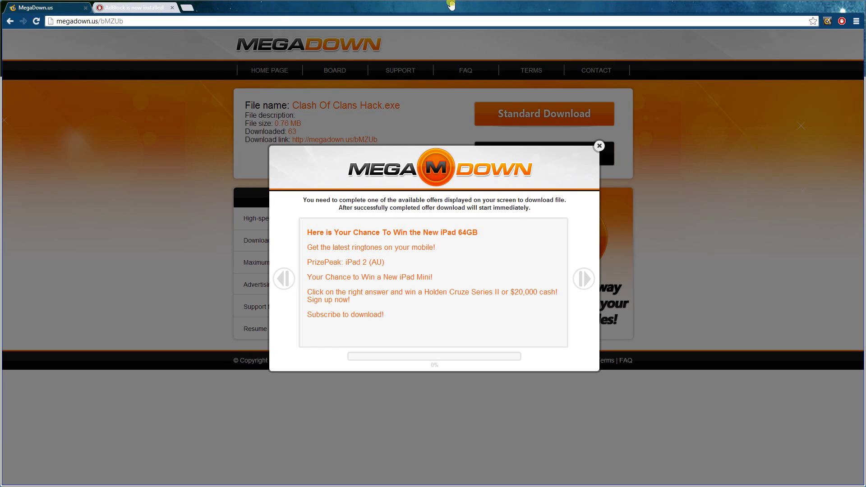
pyautogui.moveTo(292, 107); pyautogui.dragTo(410, 100)
pyautogui.click(410, 101)
# - Review the AdBlock installed page in its tab
pyautogui.click(159, 9)
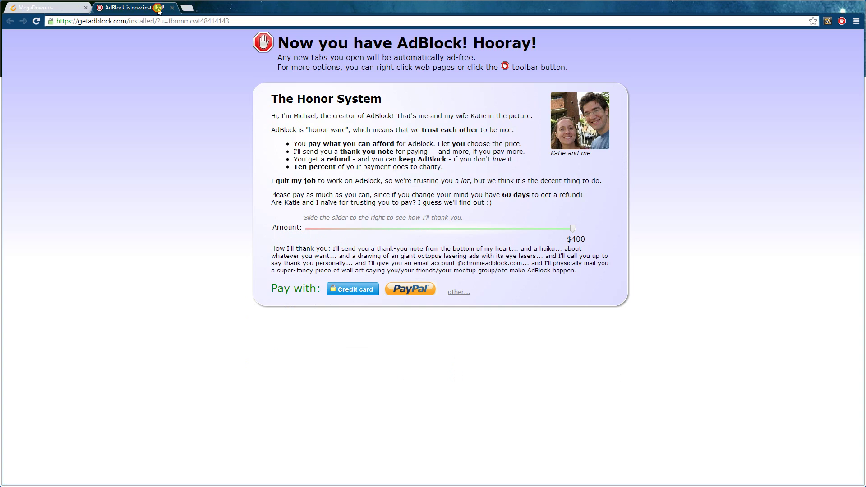
pyautogui.moveTo(277, 47); pyautogui.dragTo(712, 73)
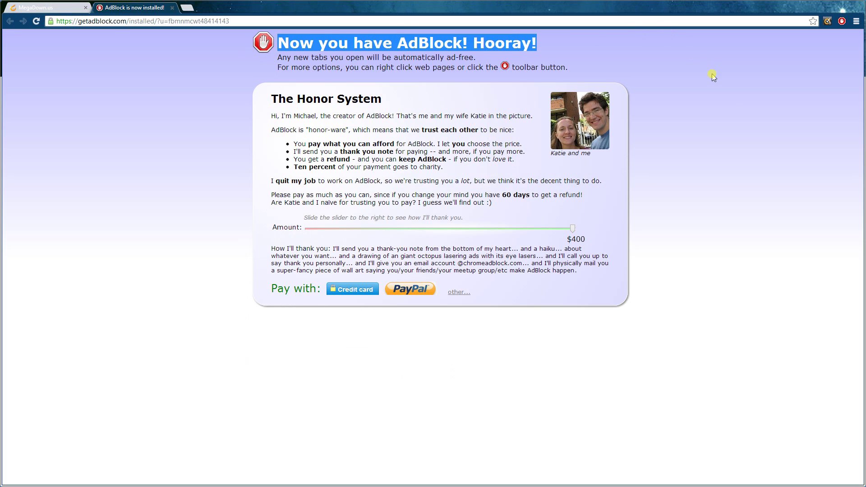
pyautogui.click(693, 74)
# - Dismiss MegaDown's survey popup, try the standard download and cycle offers, then close the AdBlock tab
pyautogui.click(47, 8)
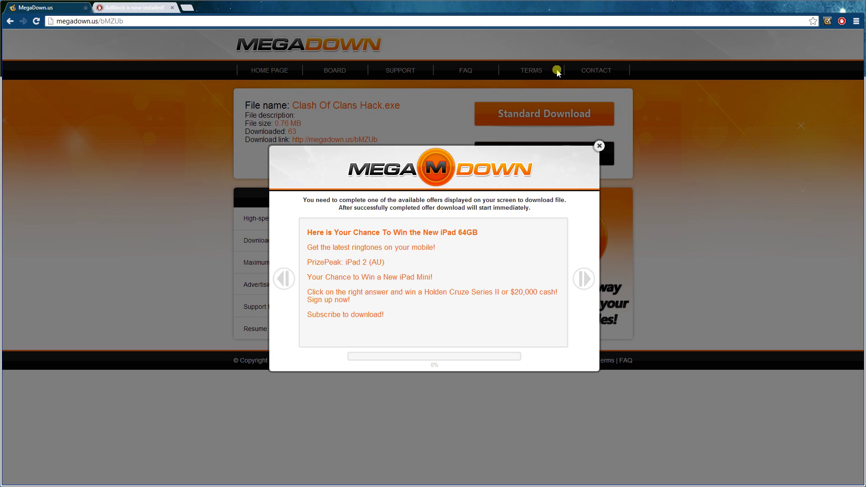
pyautogui.click(599, 146)
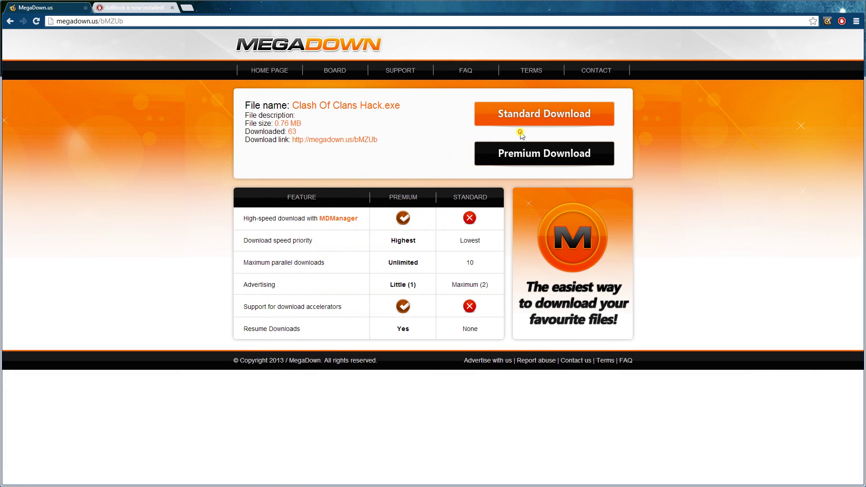
pyautogui.click(499, 123)
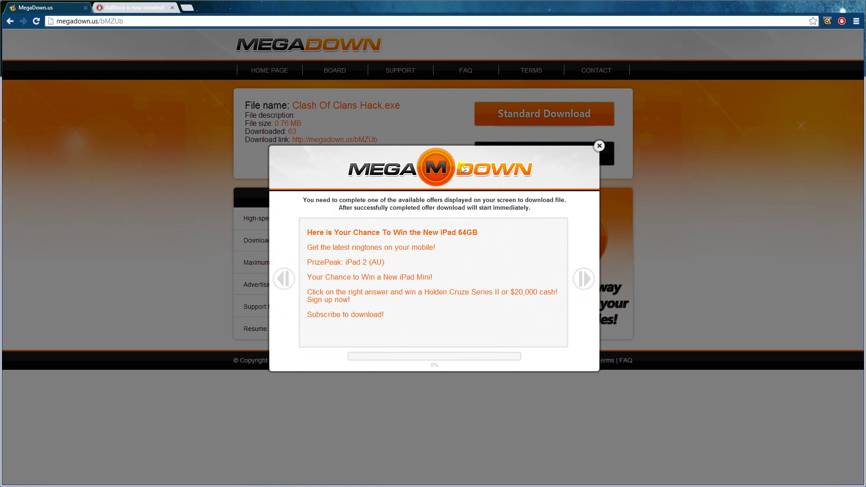
pyautogui.click(285, 277)
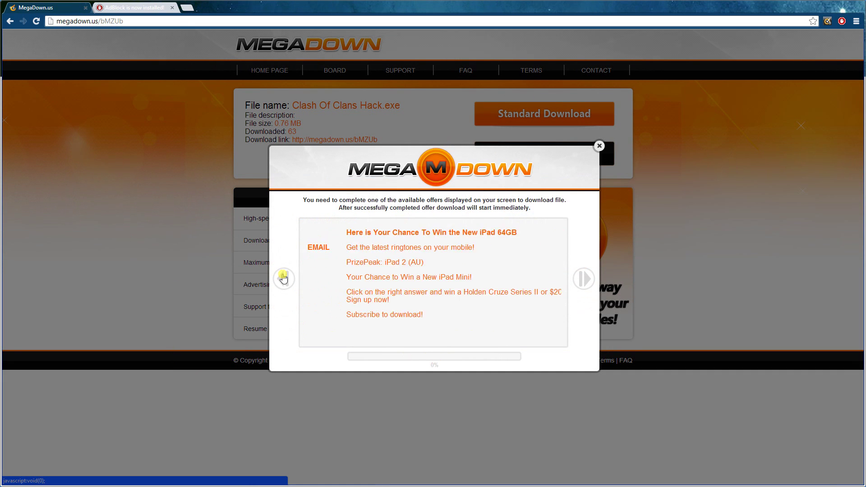
pyautogui.click(594, 276)
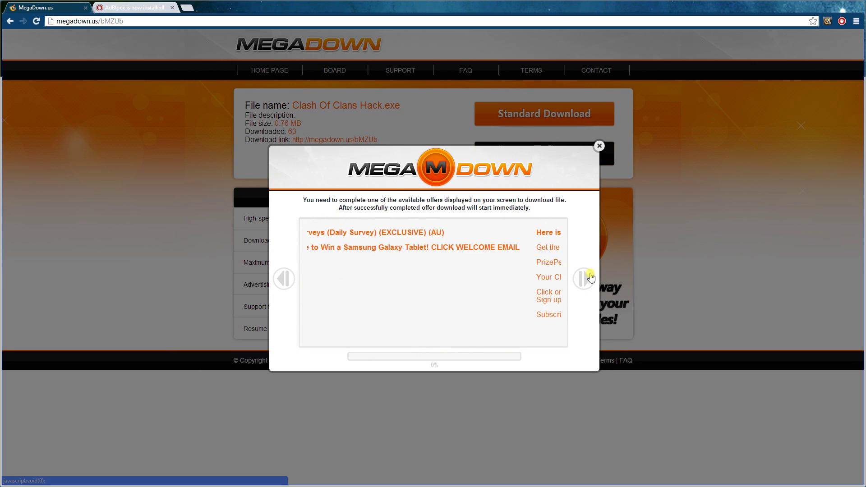
pyautogui.click(174, 8)
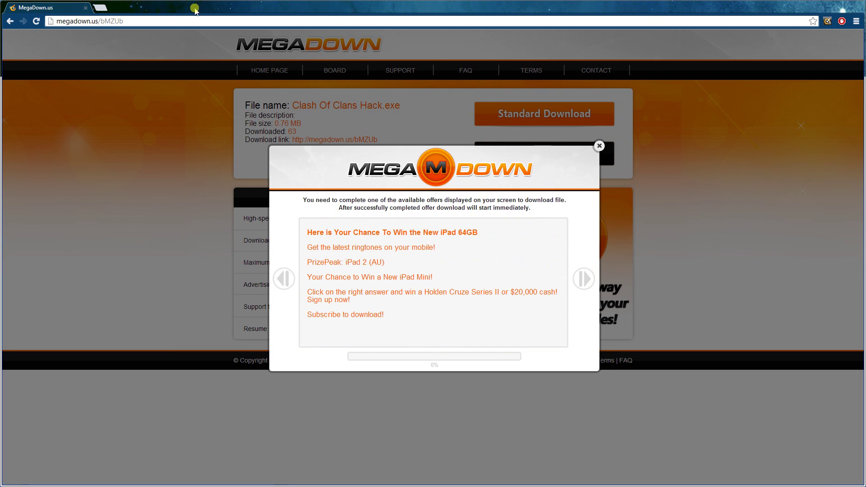
# - Use AdBlock's 'Block an ad on this page' on the survey popup, blocking the offer_list_inside DIV
pyautogui.click(845, 23)
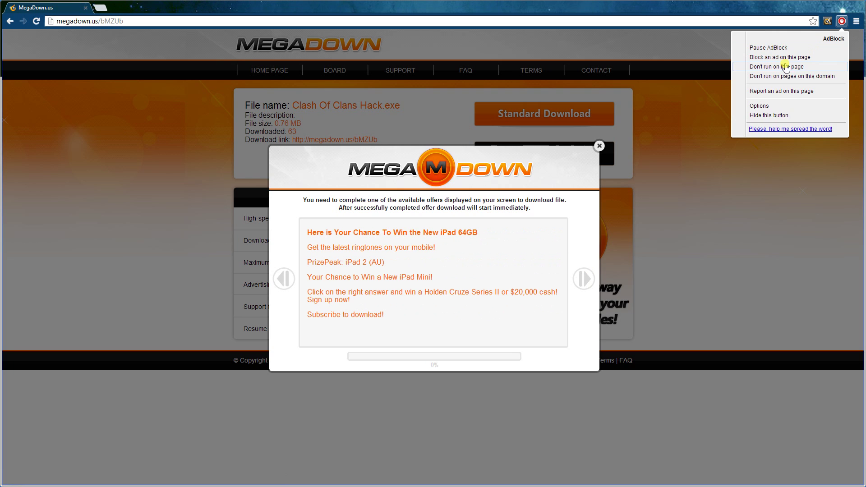
pyautogui.click(816, 57)
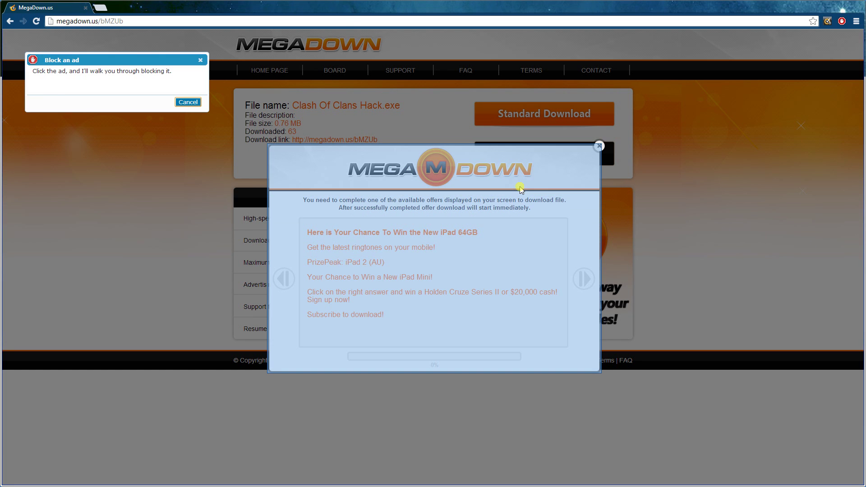
pyautogui.click(546, 160)
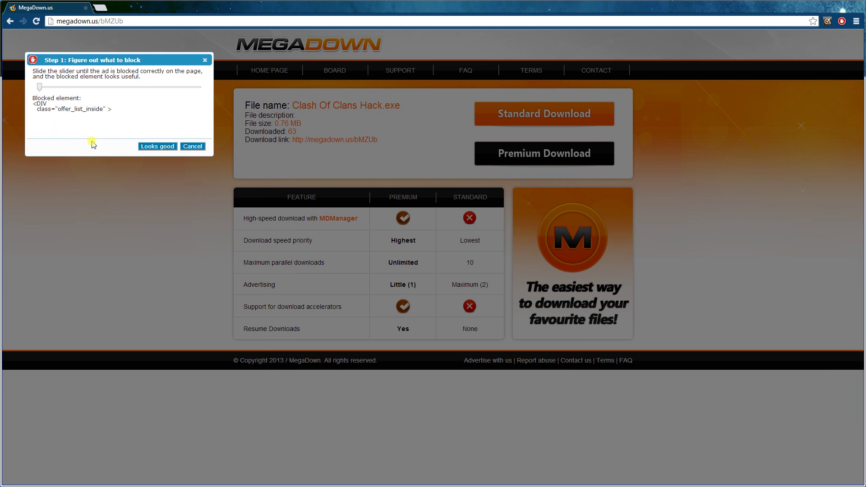
pyautogui.moveTo(113, 108); pyautogui.dragTo(31, 104)
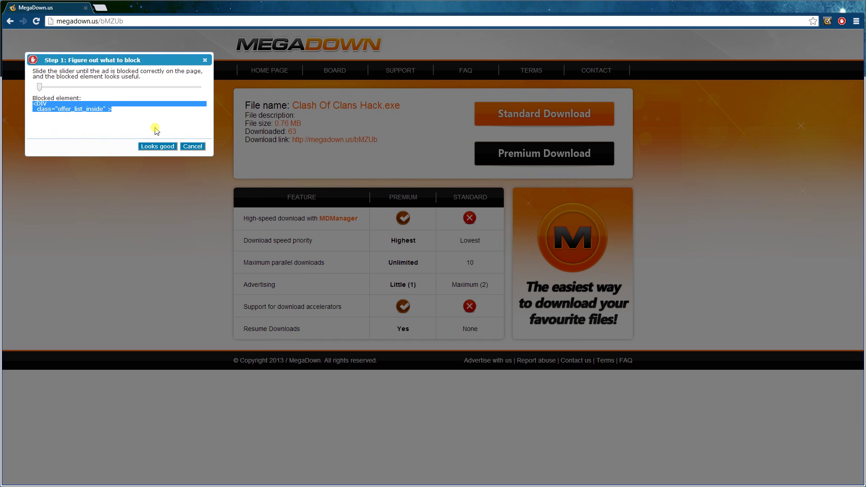
pyautogui.click(217, 171)
pyautogui.click(39, 87)
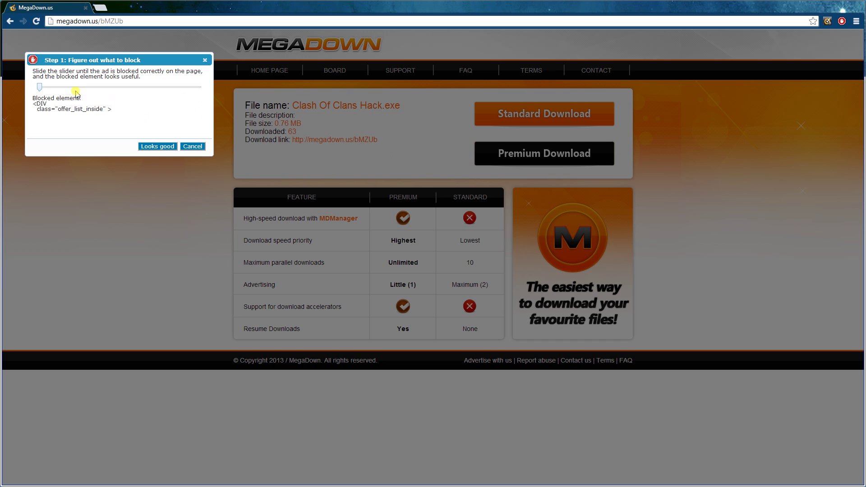
pyautogui.moveTo(41, 88); pyautogui.dragTo(75, 91)
pyautogui.click(166, 148)
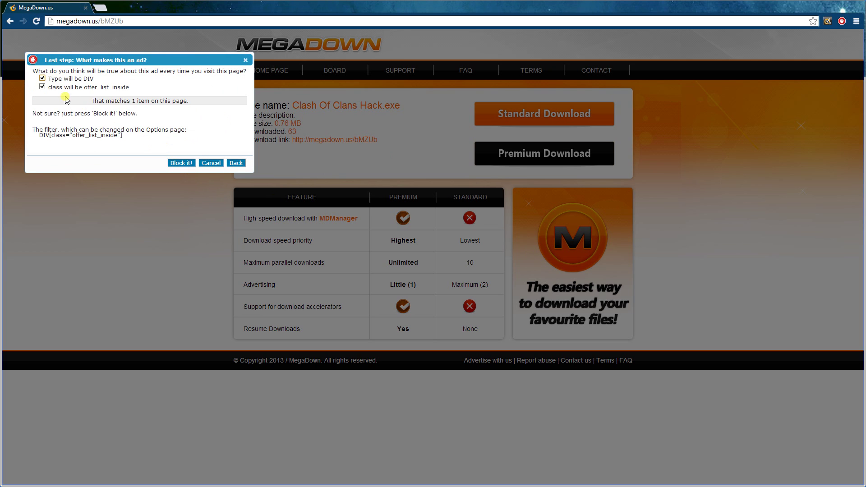
pyautogui.click(190, 163)
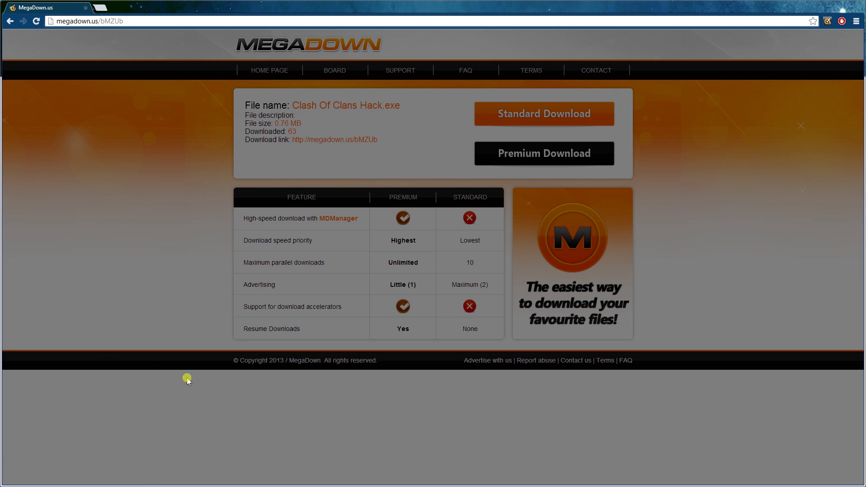
# - Block the leftover DIV[id="offer_list"] area with AdBlock's 'Block an ad on this page'
pyautogui.click(842, 21)
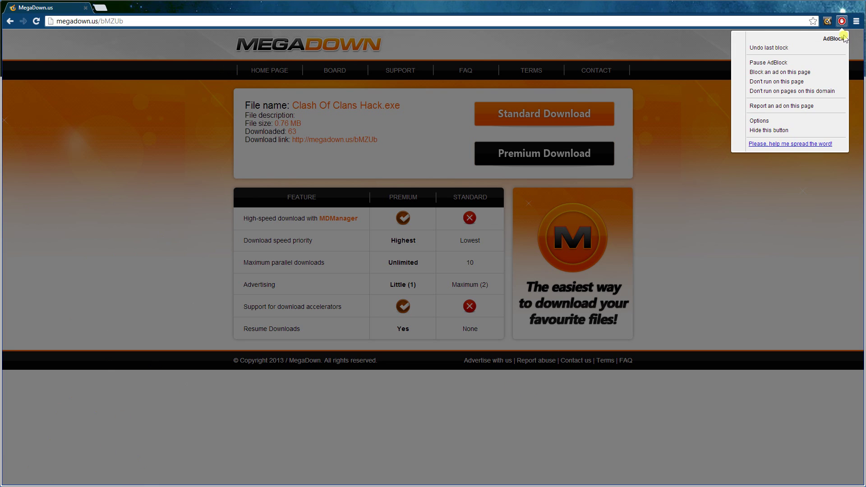
pyautogui.click(812, 73)
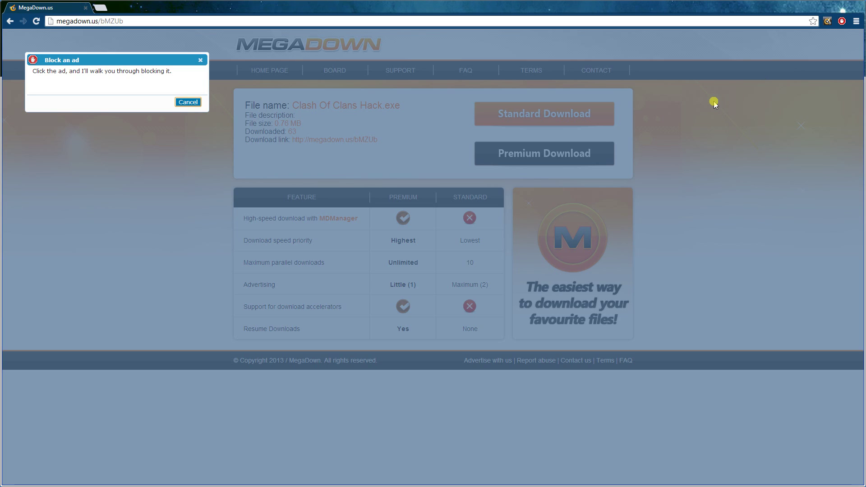
pyautogui.click(187, 243)
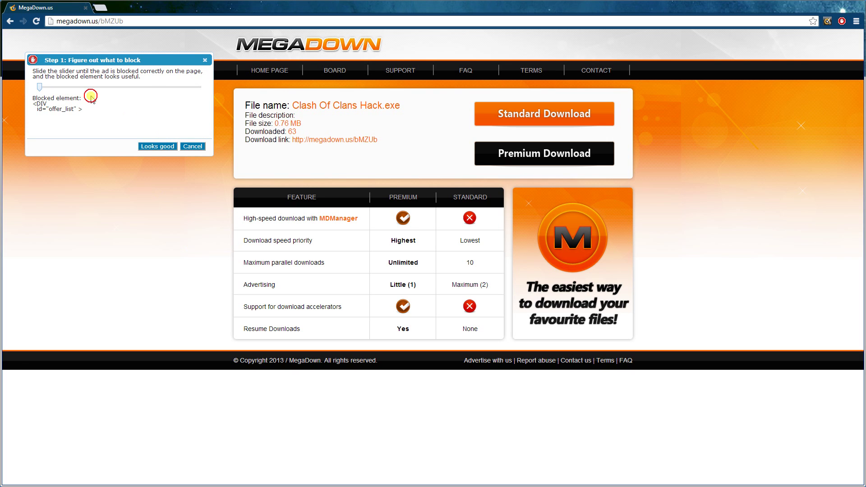
pyautogui.click(153, 146)
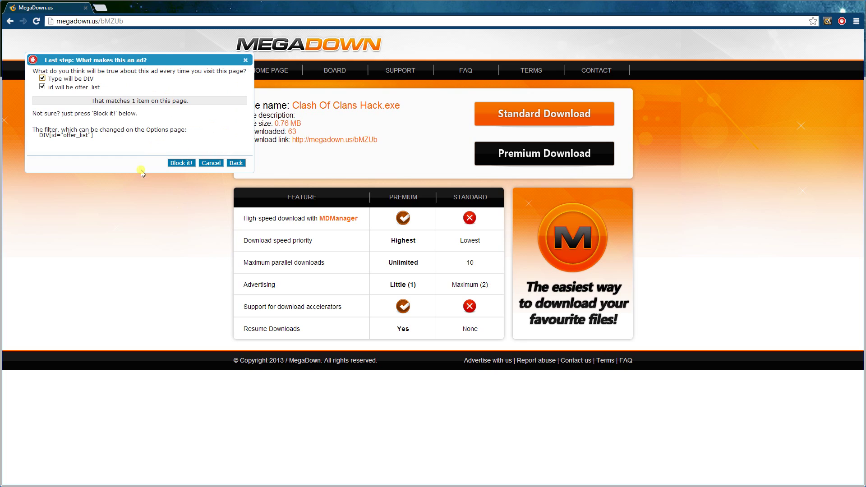
pyautogui.click(178, 163)
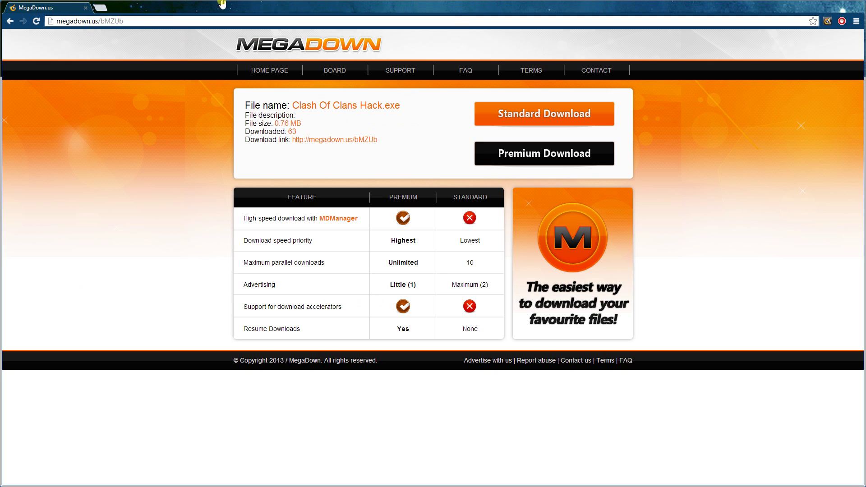
pyautogui.click(157, 18)
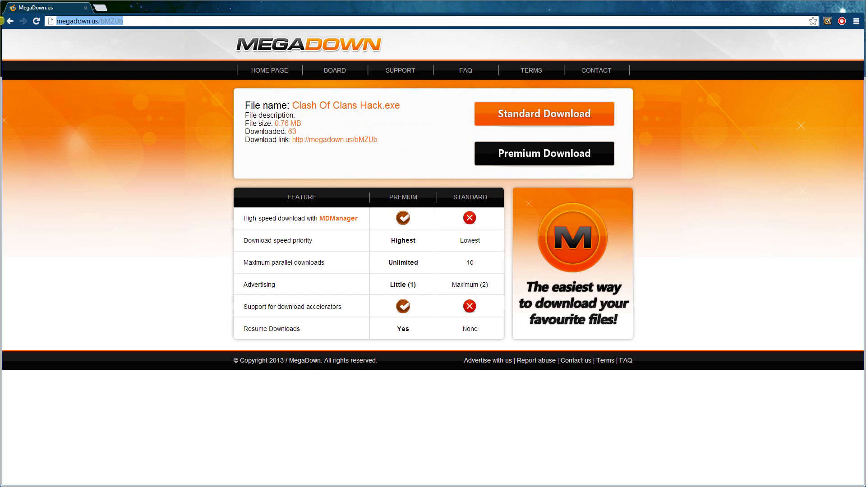
pyautogui.write('google.com.au')
pyautogui.press('Return')
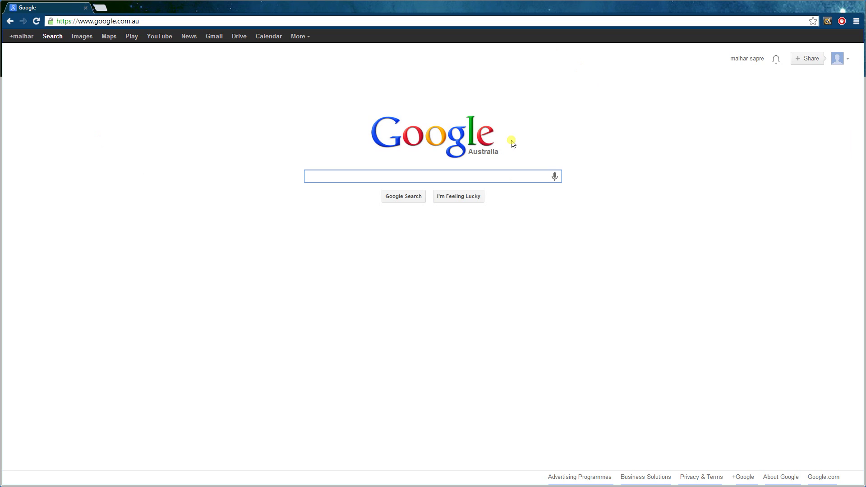
pyautogui.write('Ro')
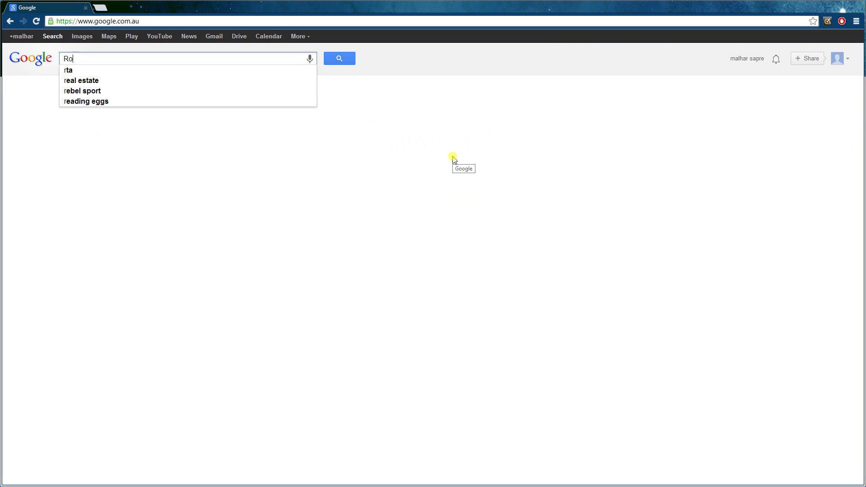
pyautogui.write('ckeyroad1415')
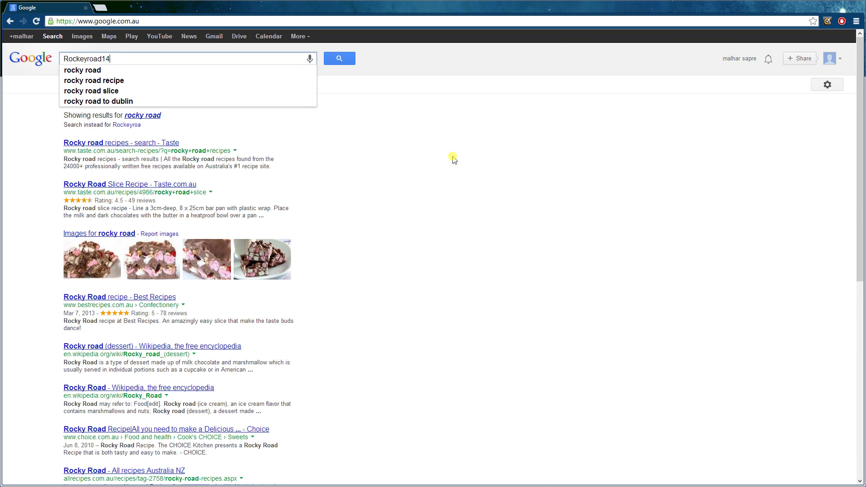